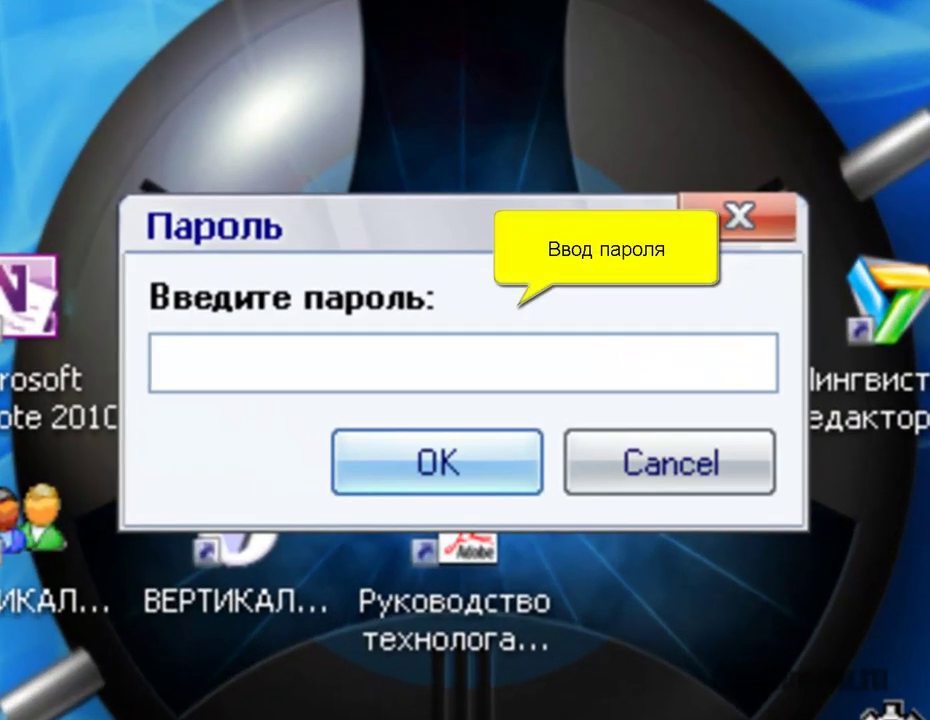
Step: Enter the program's access password and confirm it
type("*****")
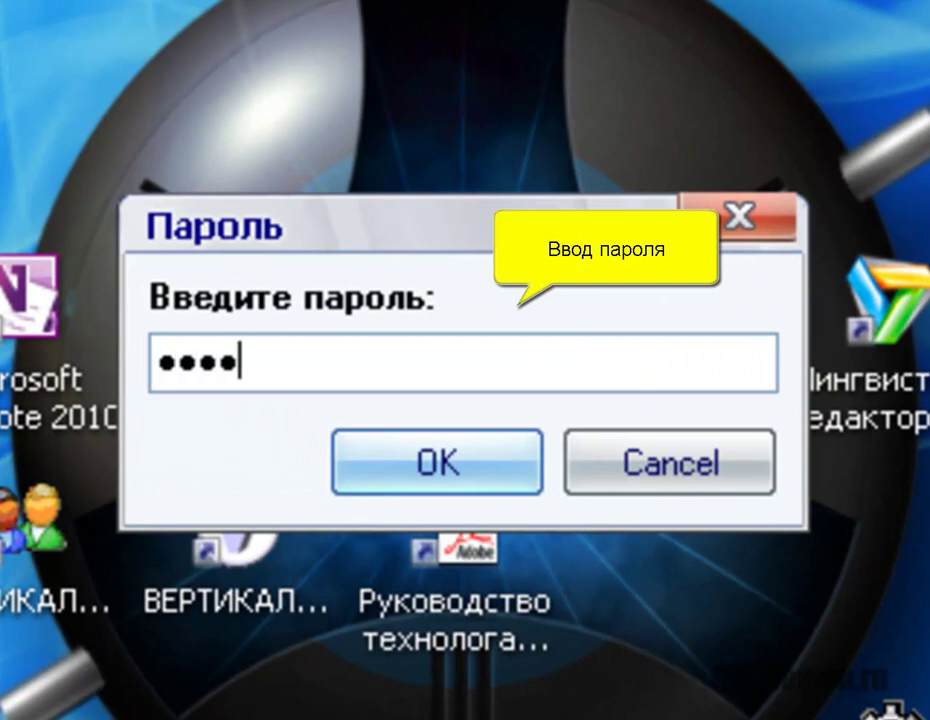
type("**")
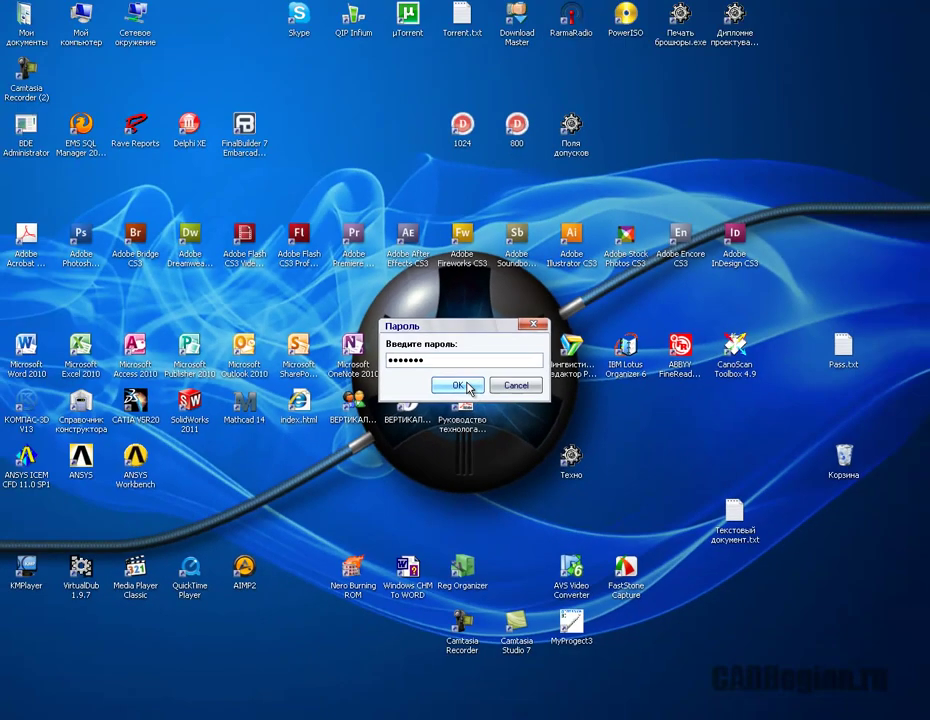
left_click(458, 386)
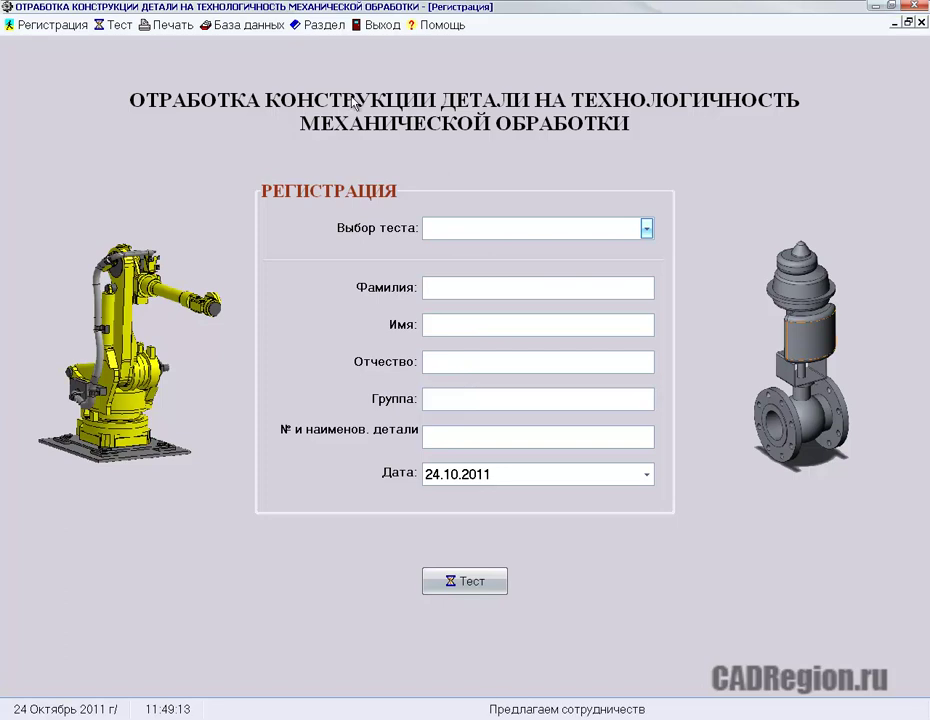
Step: Select the test «Отработка конструкции детали на технологичность» and fill in the student's surname, first name and patronymic
left_click(465, 229)
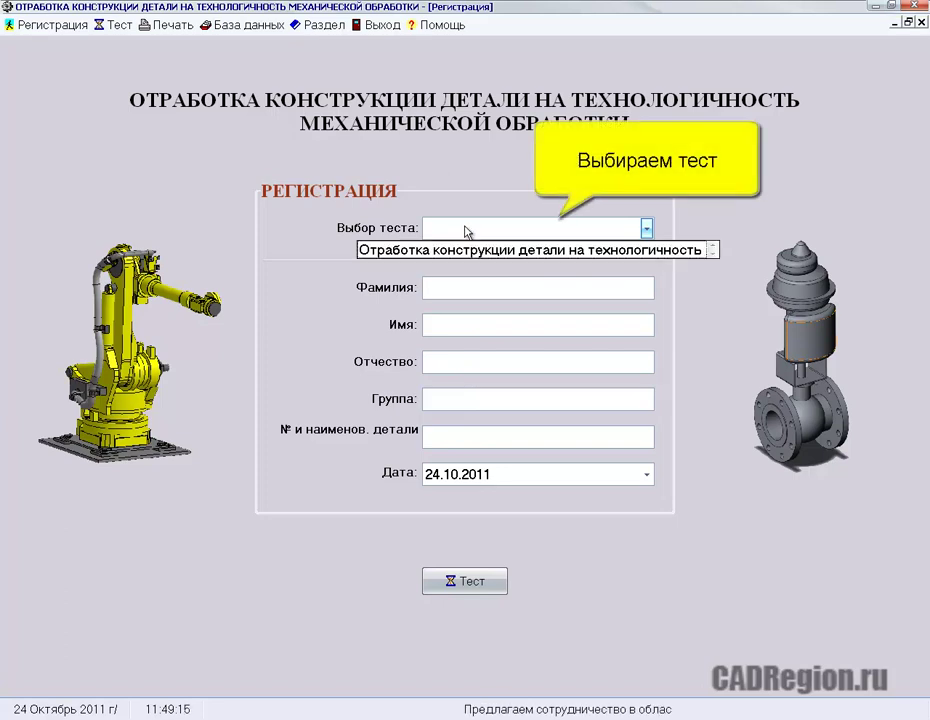
left_click(466, 252)
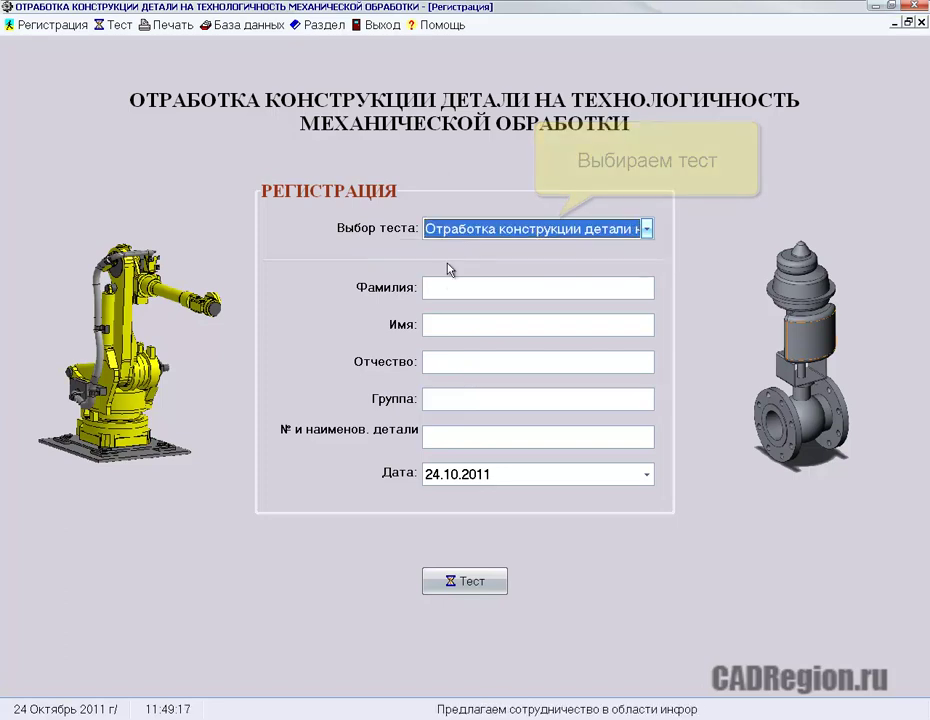
left_click(424, 287)
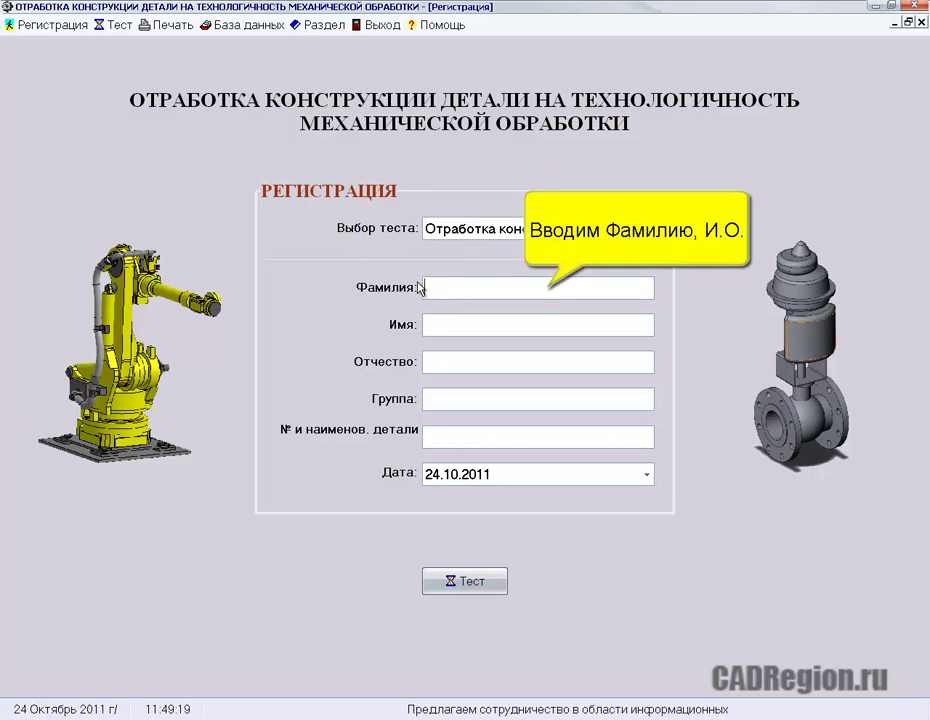
type("Иванов")
key("Tab")
type("И")
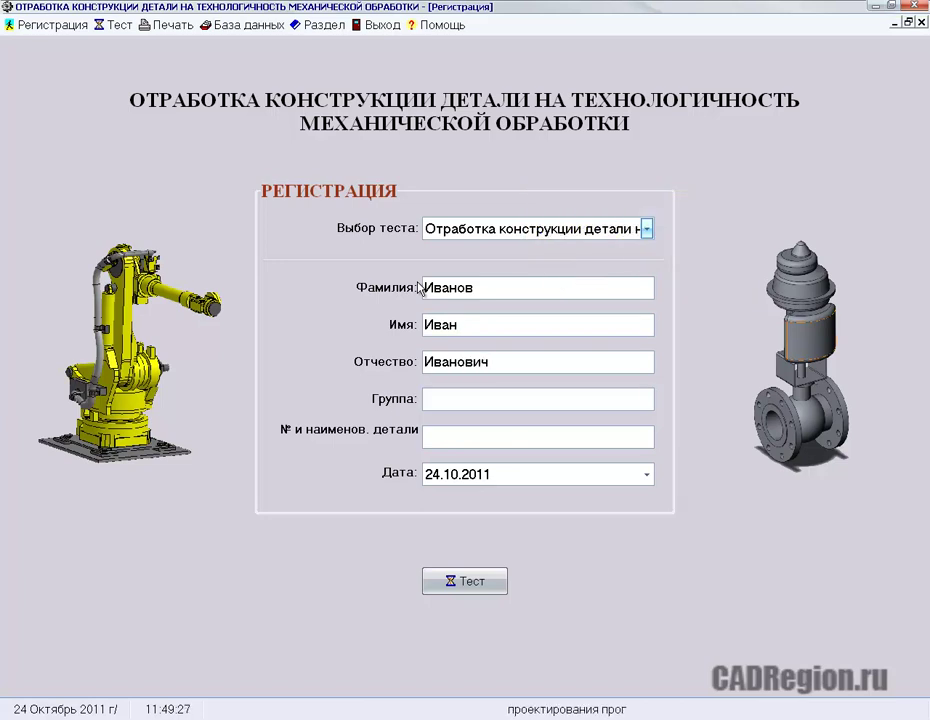
Step: Register group 5С1 and part number КСКУ 23.34.456 and start the test, confirming the start
type("5С")
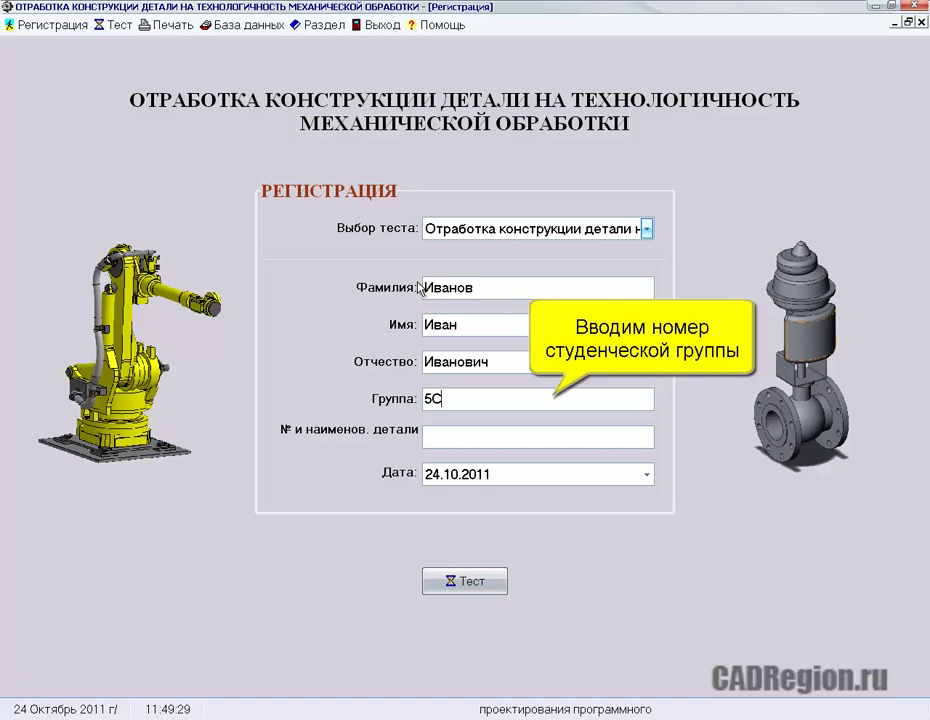
type("КСКУ 23.34")
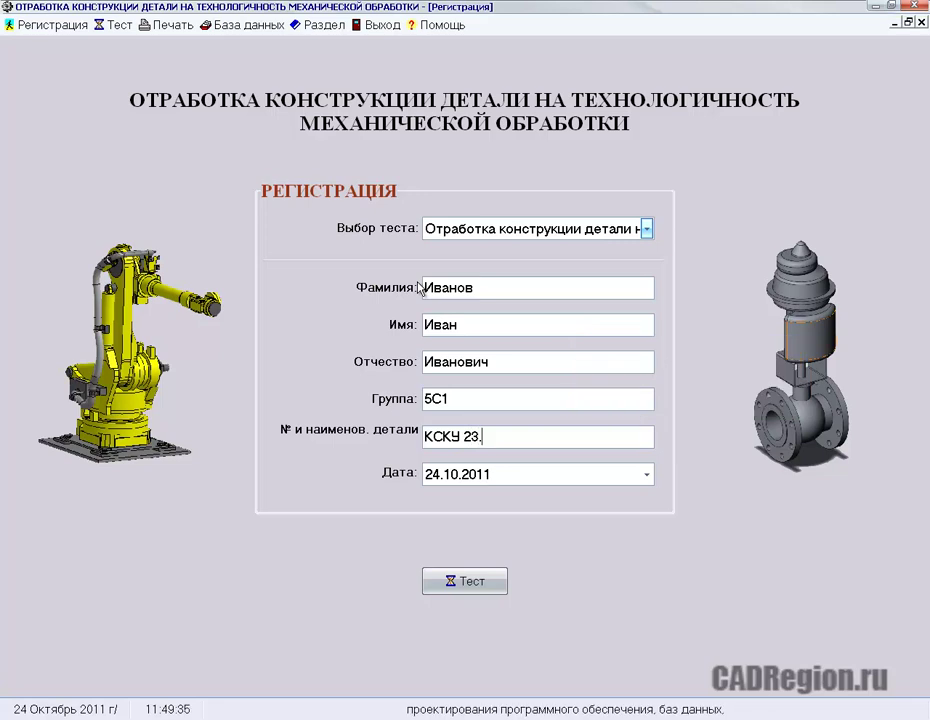
type(".456")
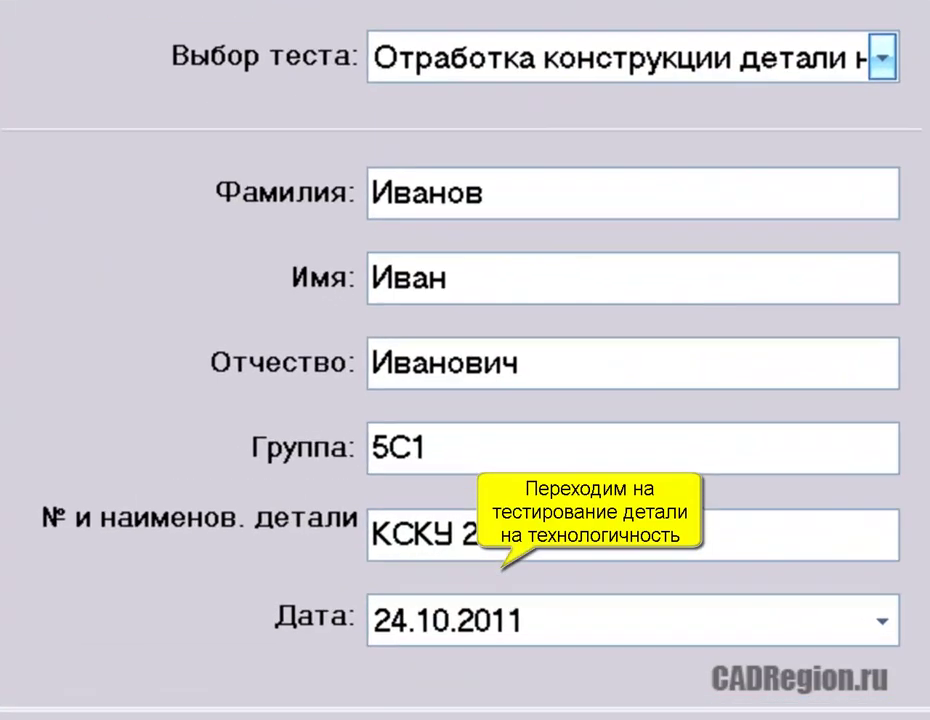
left_click(461, 582)
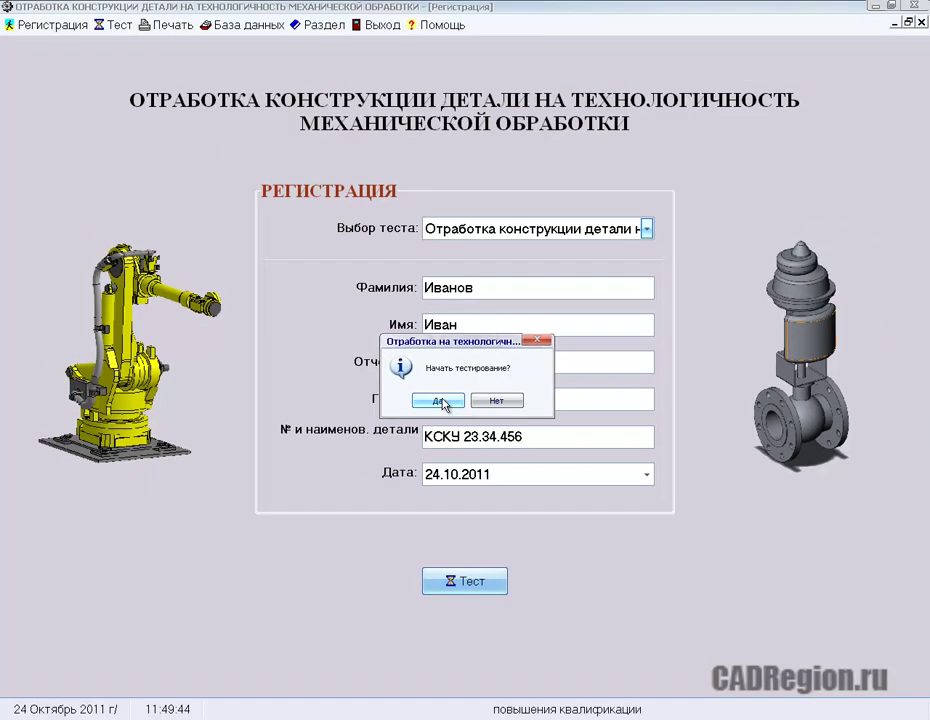
left_click(440, 401)
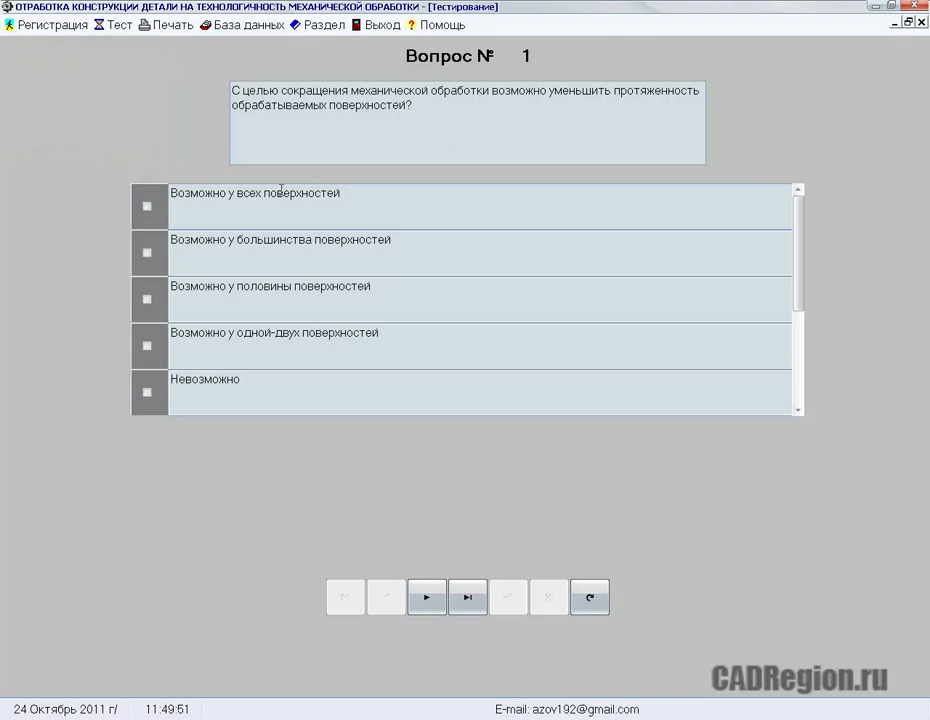
Step: Answer question 1 with «Невозможно» and question 2 with «Допуски назначены только на поверхности сопряжения»
left_click(147, 395)
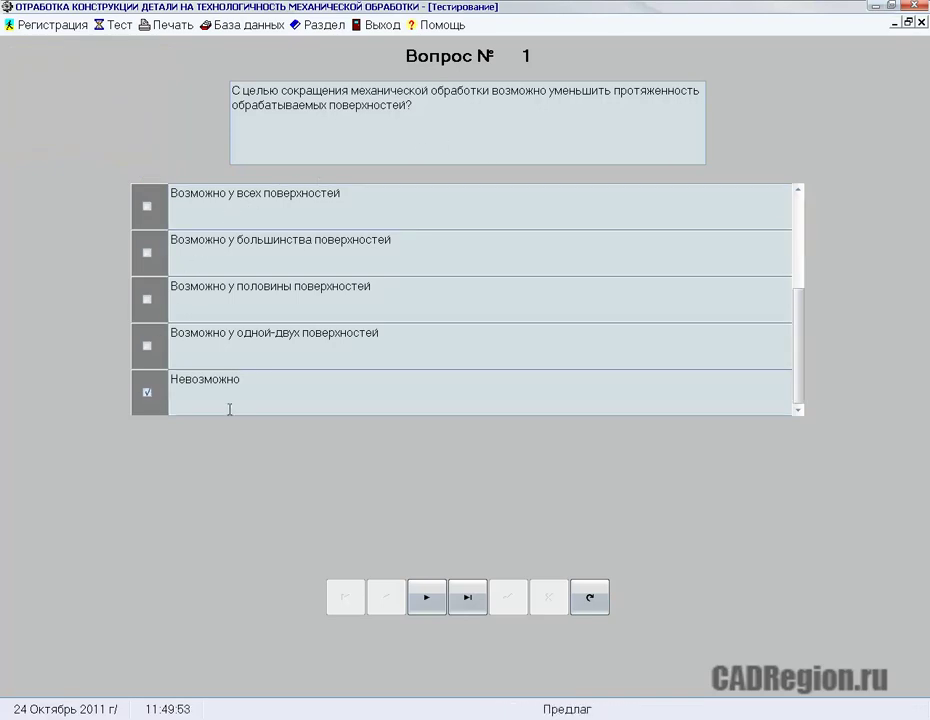
left_click(428, 597)
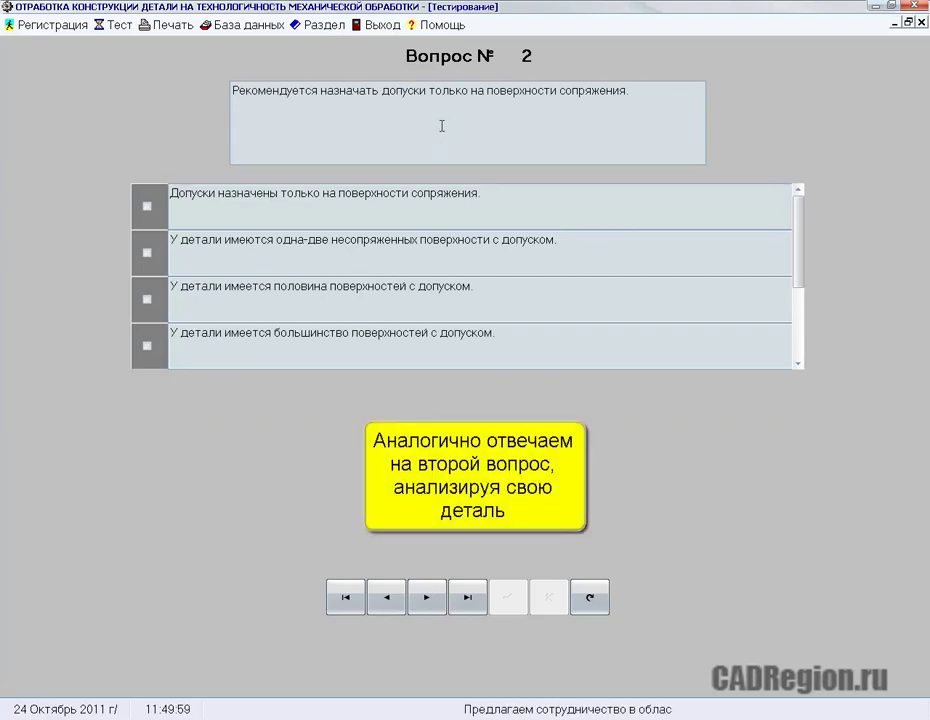
left_click(147, 206)
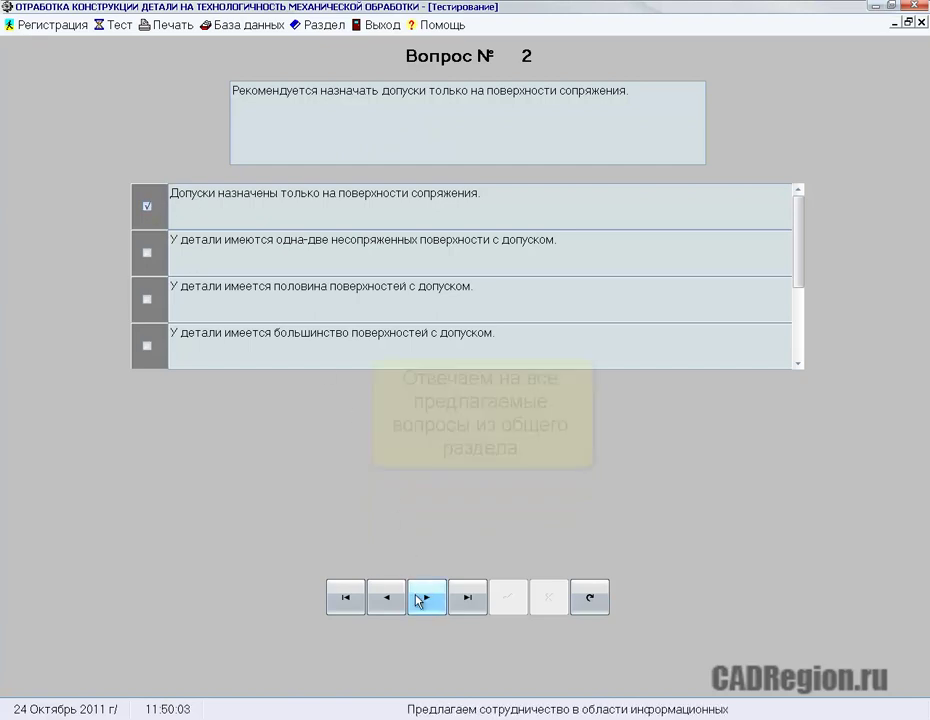
left_click(419, 597)
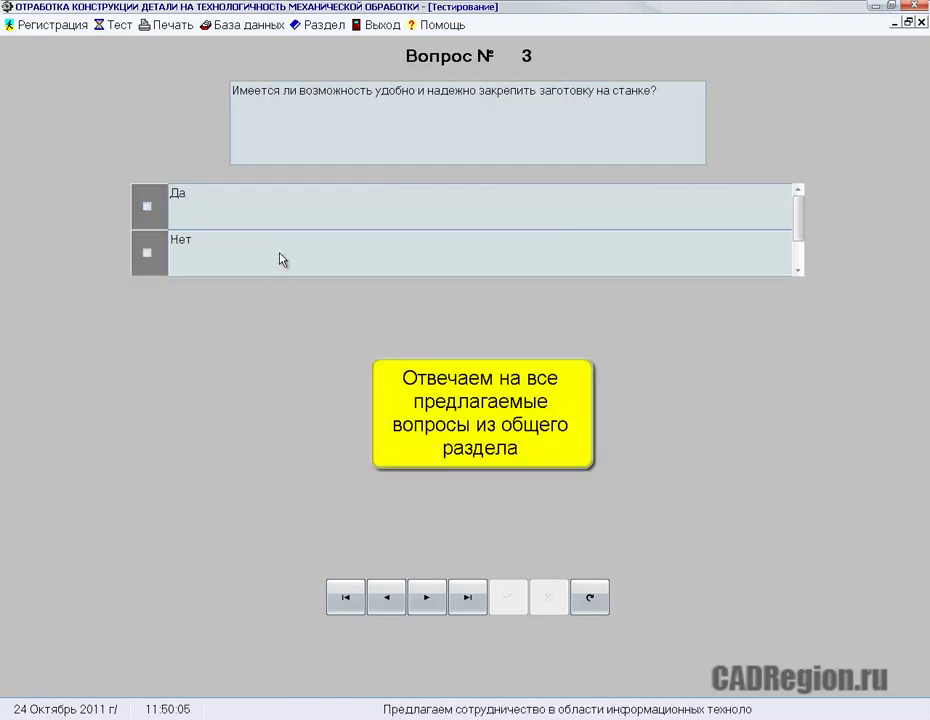
Step: Answer «Да» to question 3 on clamping the workpiece and question 4 on locating surfaces
left_click(147, 206)
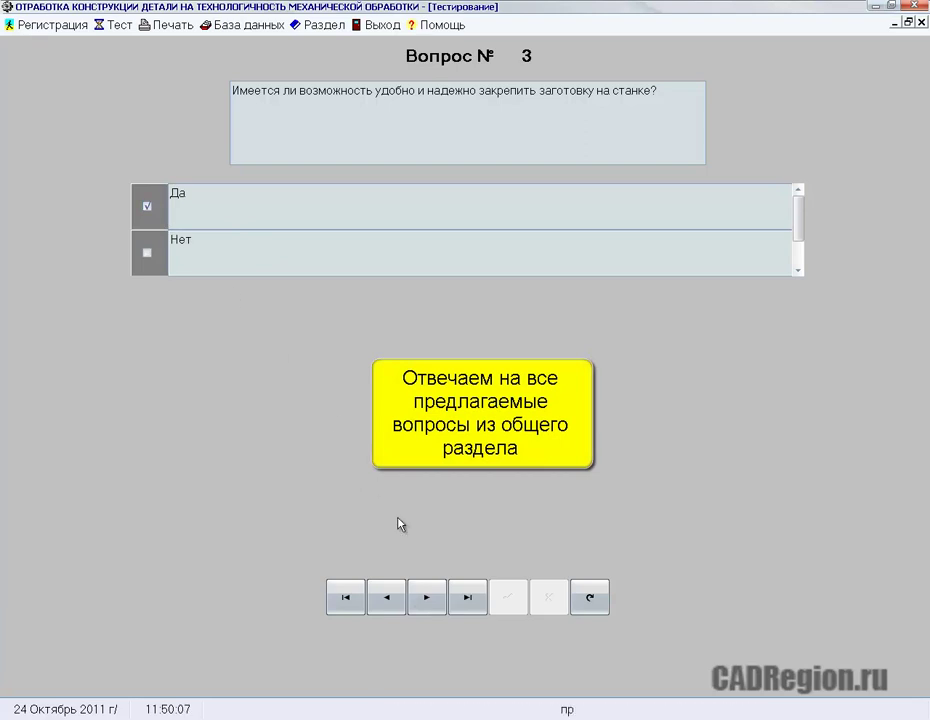
left_click(421, 598)
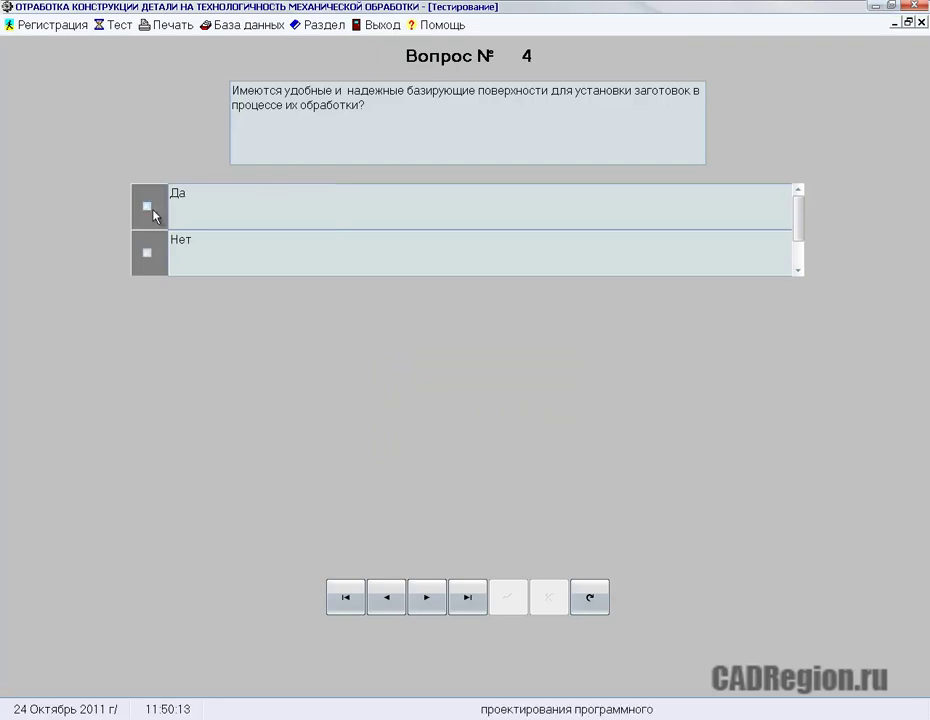
left_click(423, 599)
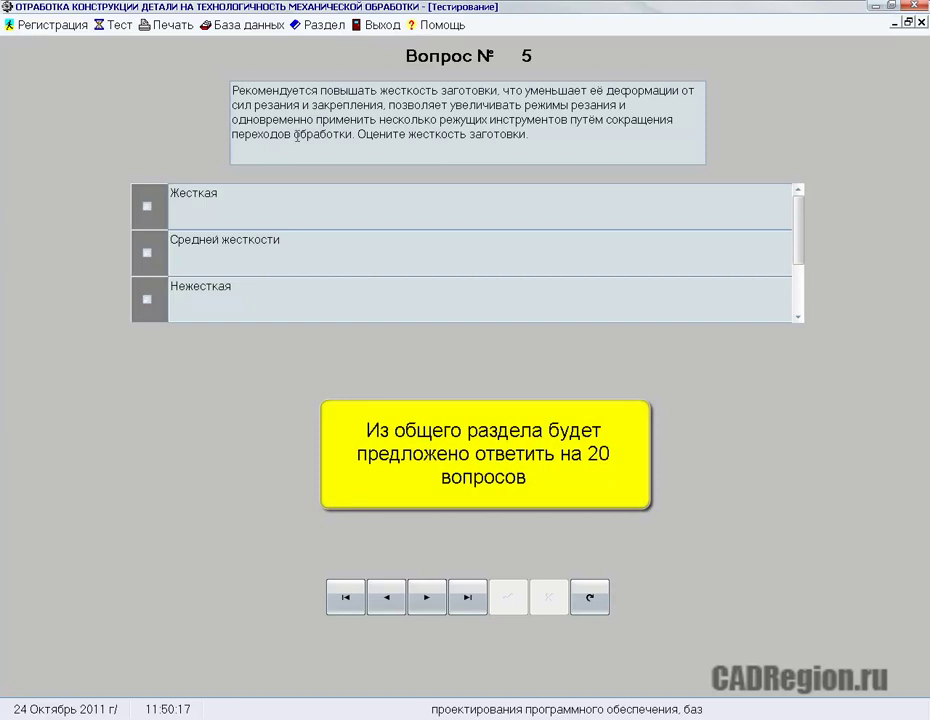
Step: Answer question 5 on workpiece rigidity with «Средней жесткости» and question 6 on tool access with «Да»
left_click(147, 252)
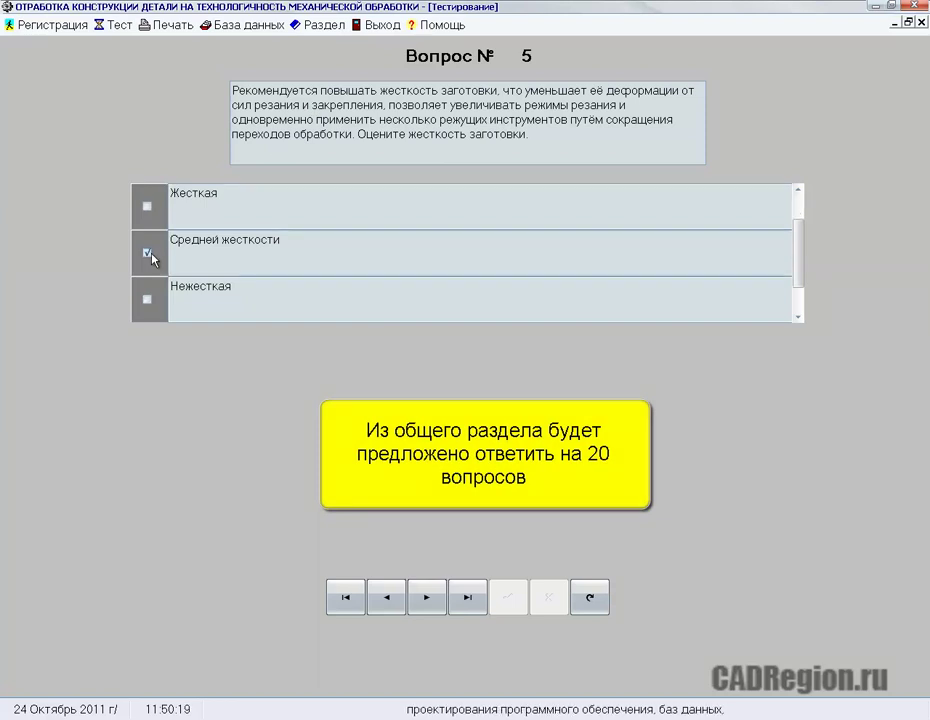
left_click(424, 599)
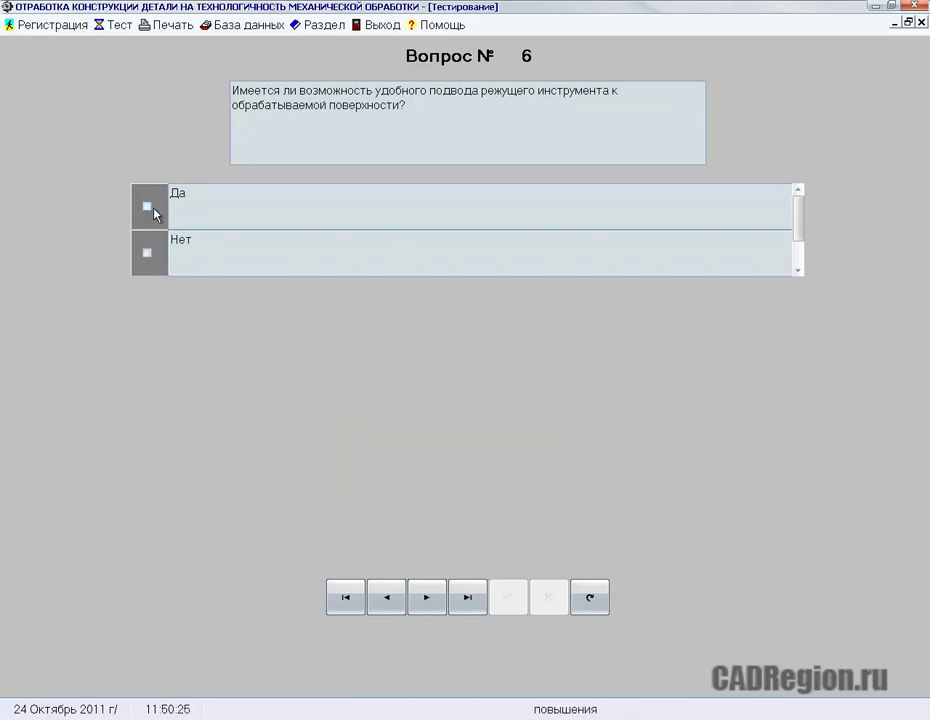
left_click(426, 599)
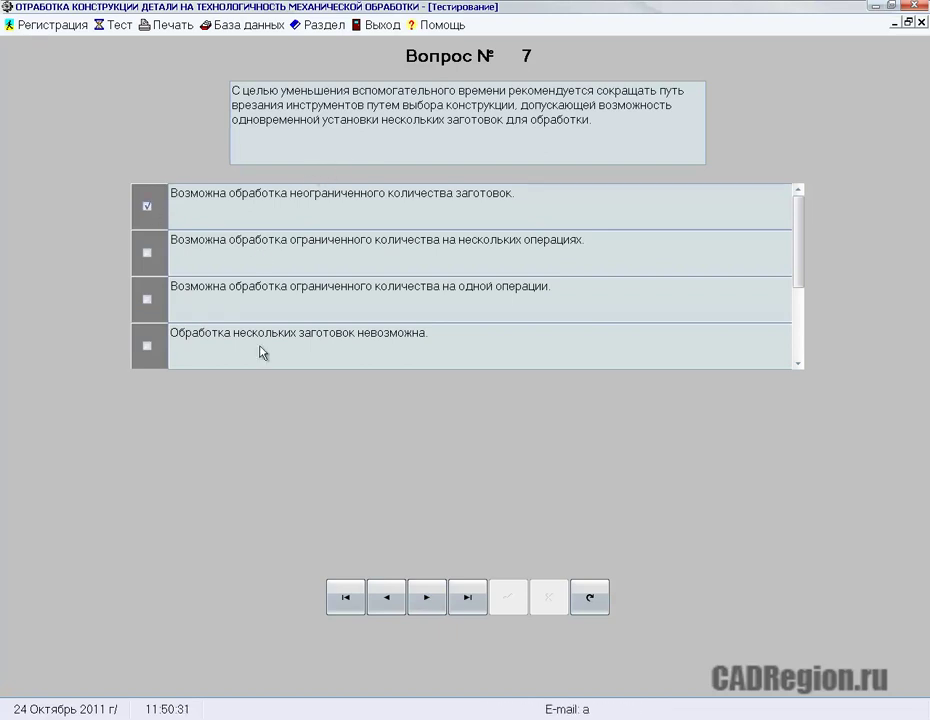
Step: Answer question 7 with processing an unlimited number of workpieces and question 8 with tool exit on fewer than half of all surfaces
left_click(425, 602)
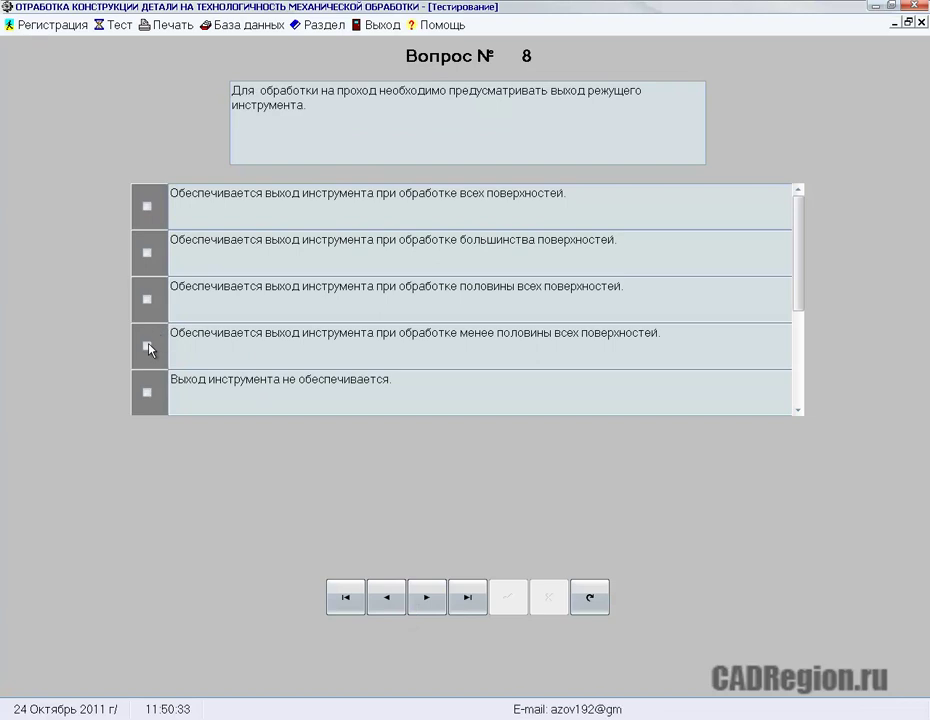
left_click(147, 346)
left_click(426, 598)
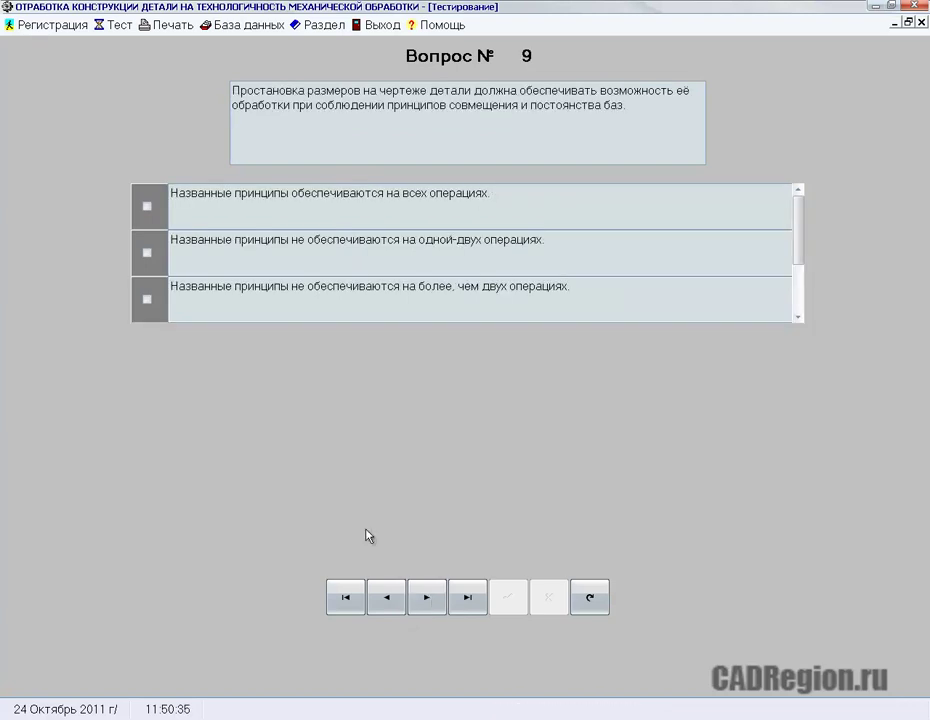
Step: Answer question 9 with principles not met on more than two operations and question 10 with convenient measurement of all part dimensions
left_click(147, 300)
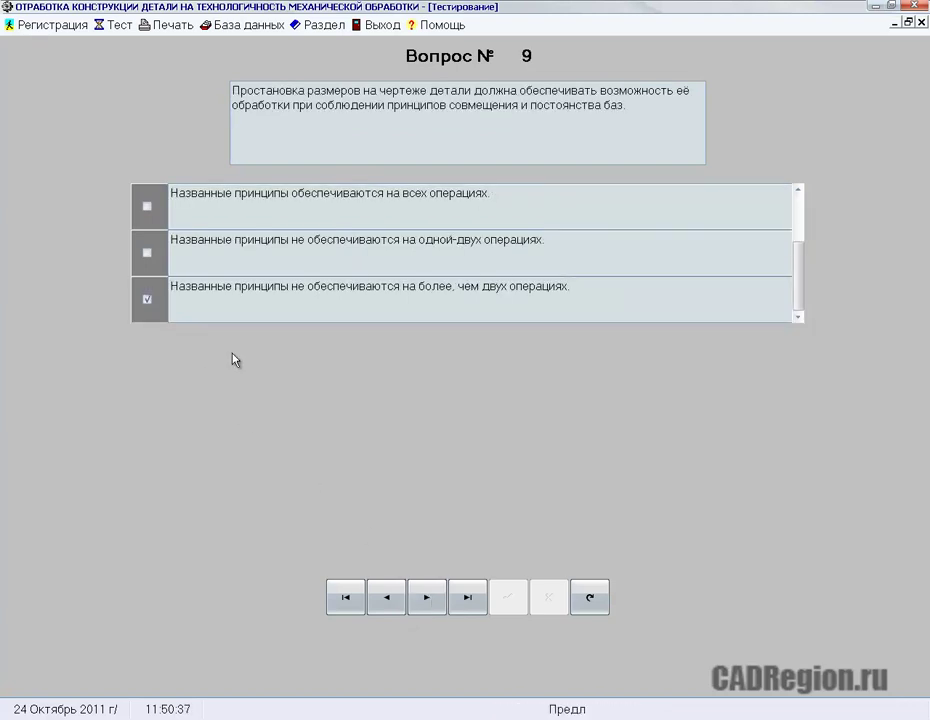
left_click(416, 595)
left_click(148, 207)
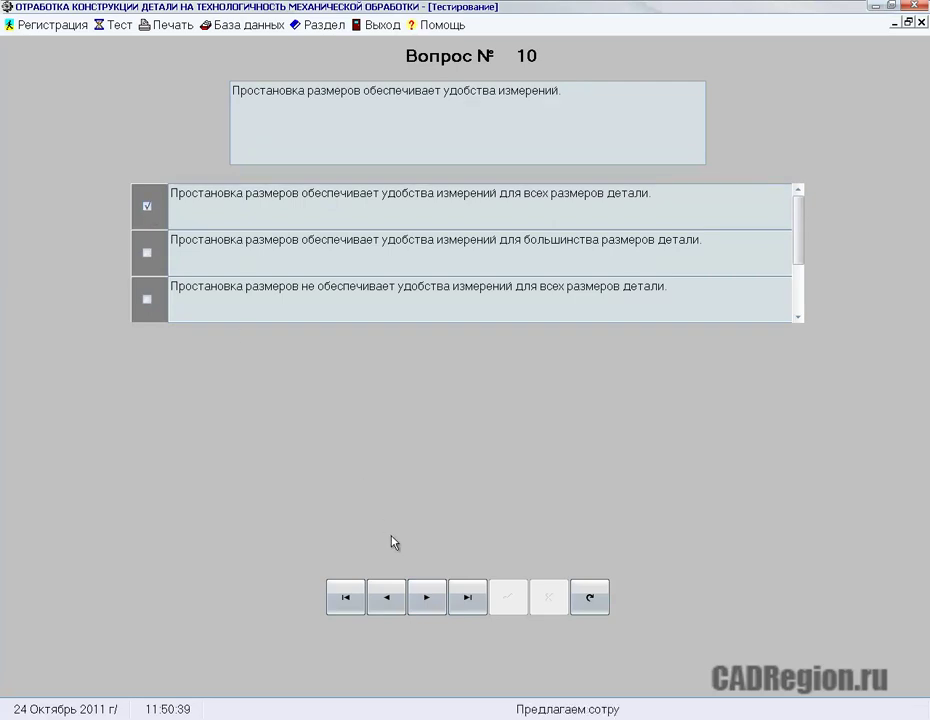
left_click(424, 598)
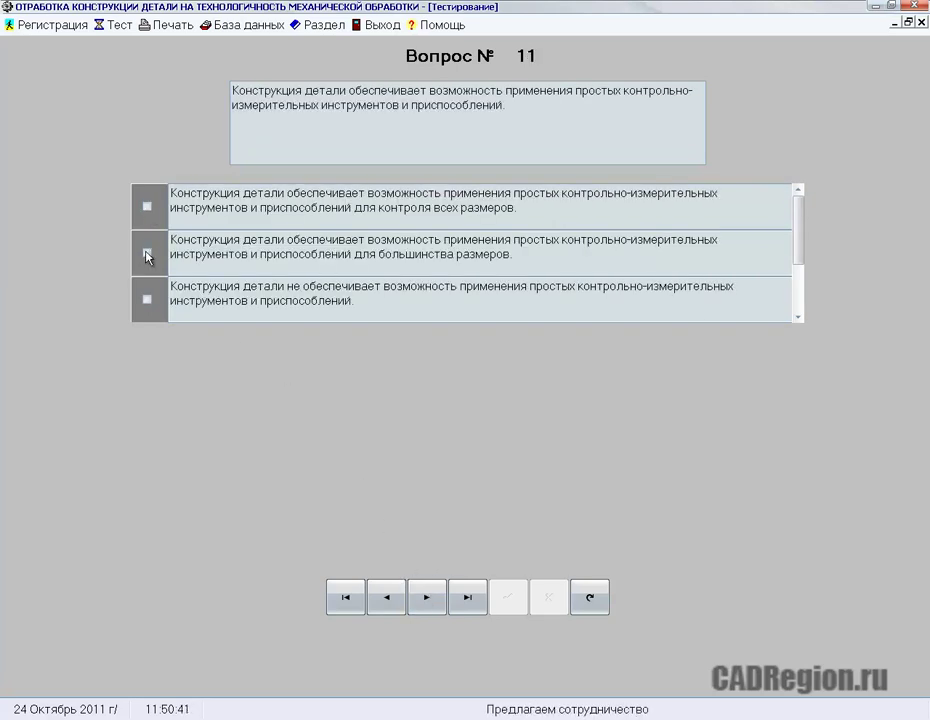
Step: Answer question 11 with simple measuring tools for most dimensions and question 12 with yes to checking several surfaces in one setup
left_click(148, 255)
left_click(426, 598)
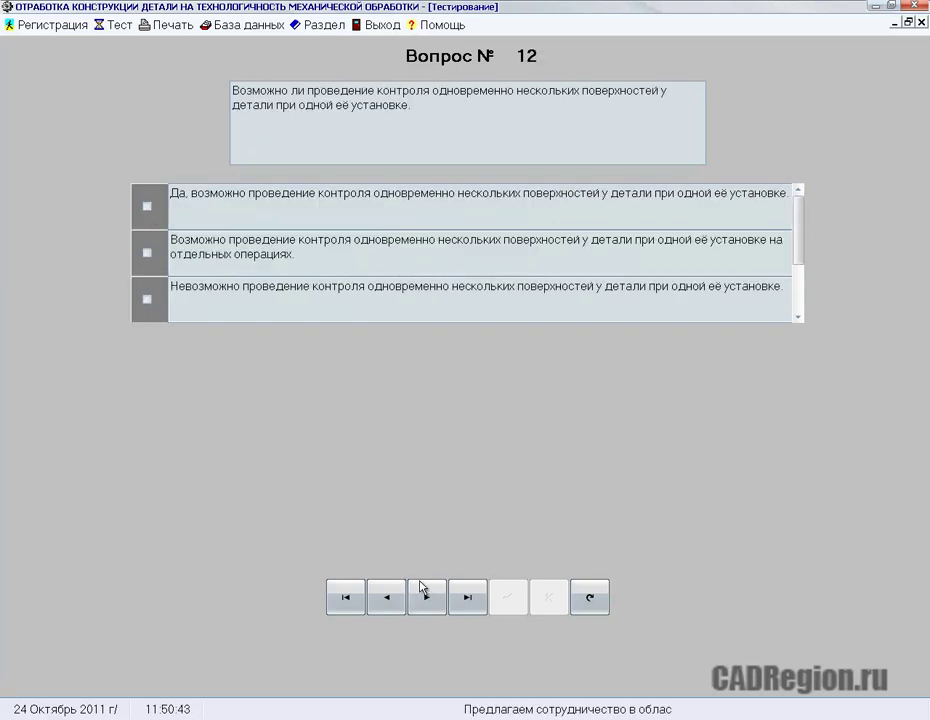
left_click(148, 208)
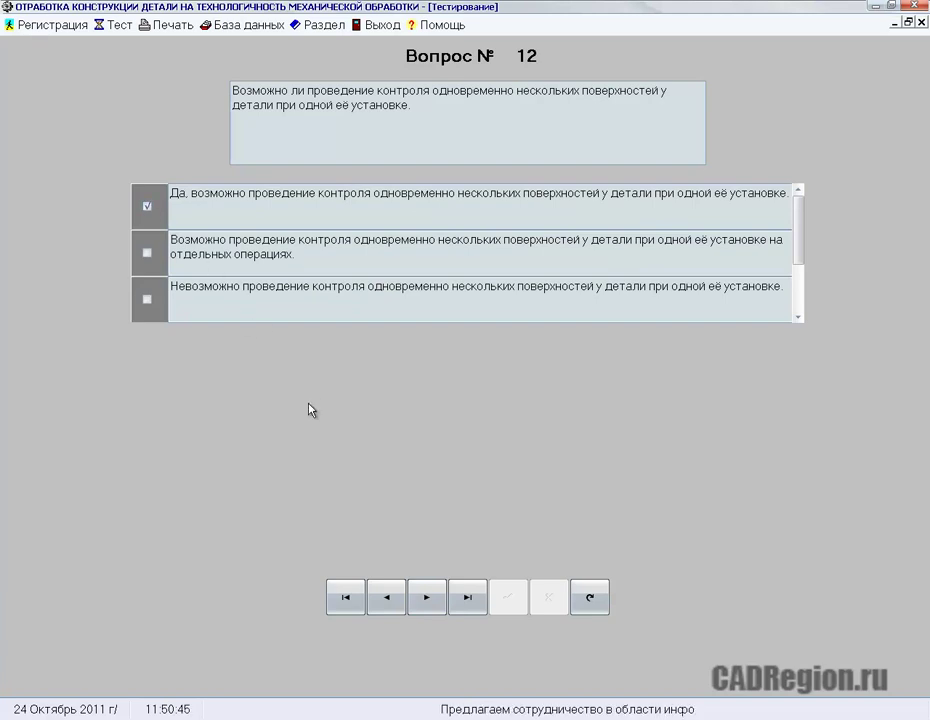
left_click(425, 603)
Step: Answer «Да» to question 13 on dimensioning matched to the machining sequence and mark the first option for question 14
left_click(148, 207)
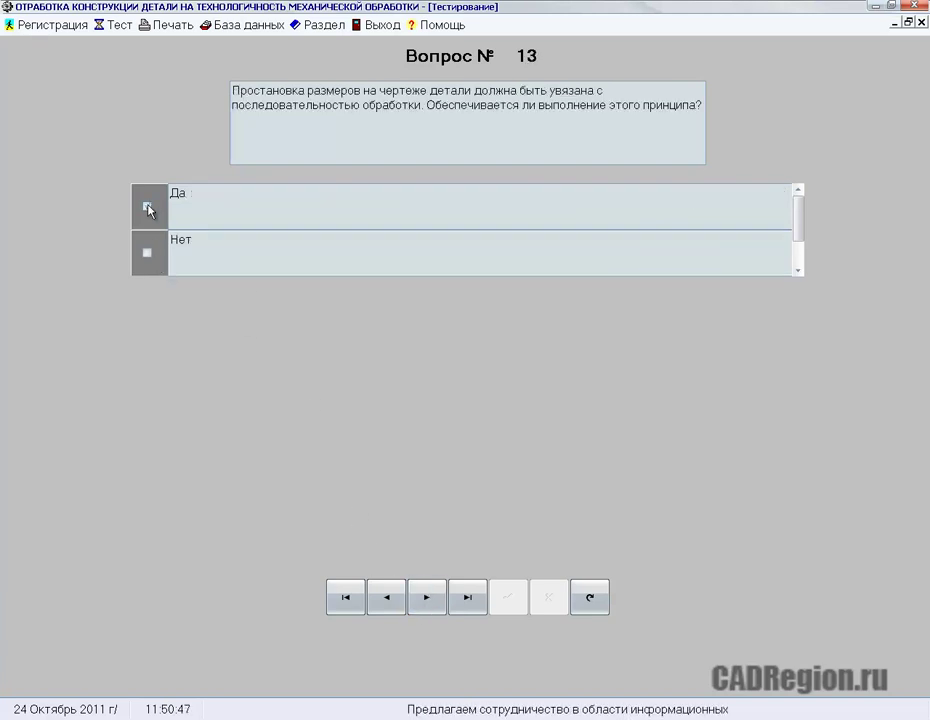
left_click(428, 598)
left_click(147, 207)
left_click(424, 600)
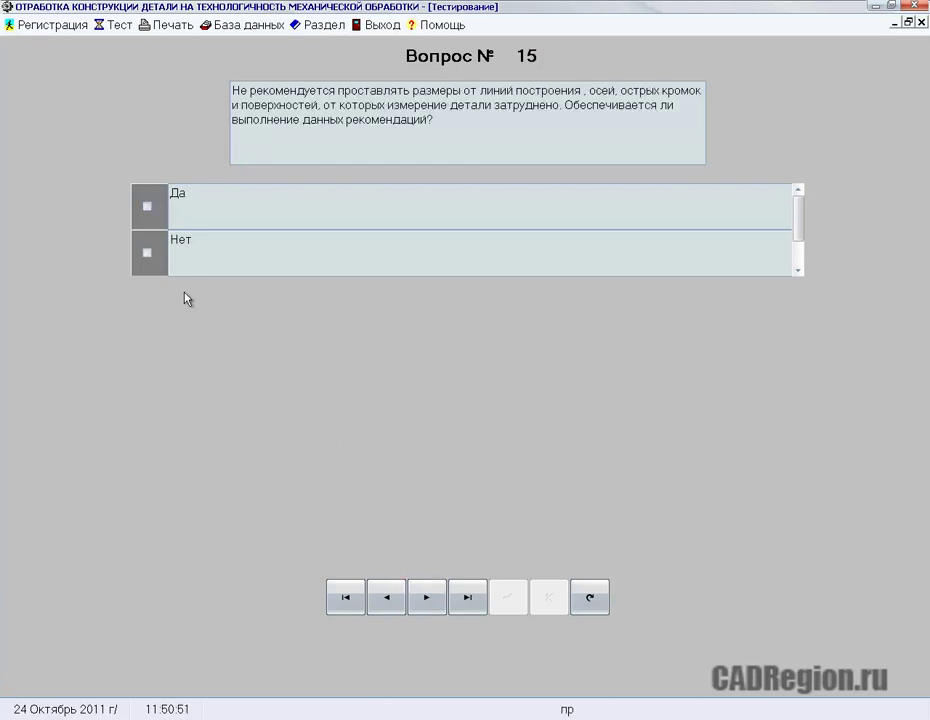
Step: Answer «Да» to questions 15, 16 and 17 on dimension references, optimal part construction and unified design elements
left_click(148, 207)
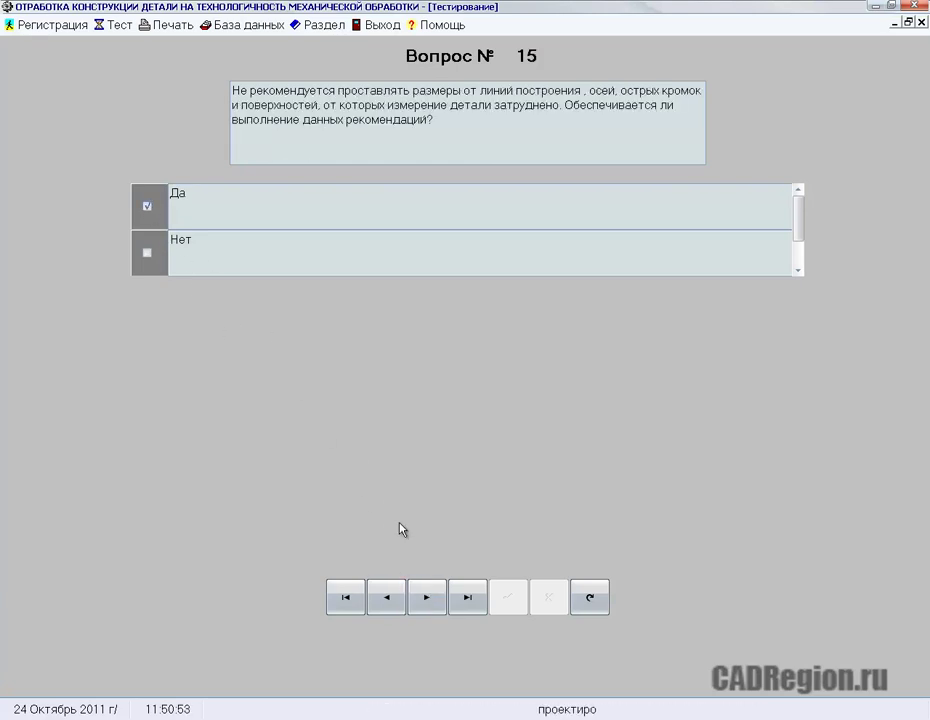
left_click(424, 598)
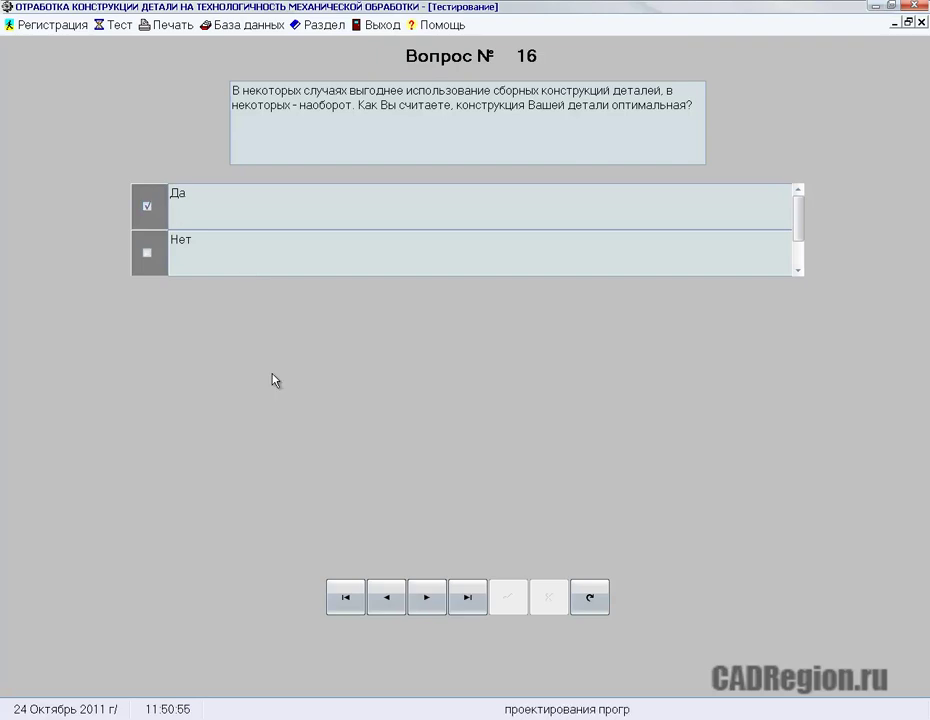
left_click(427, 597)
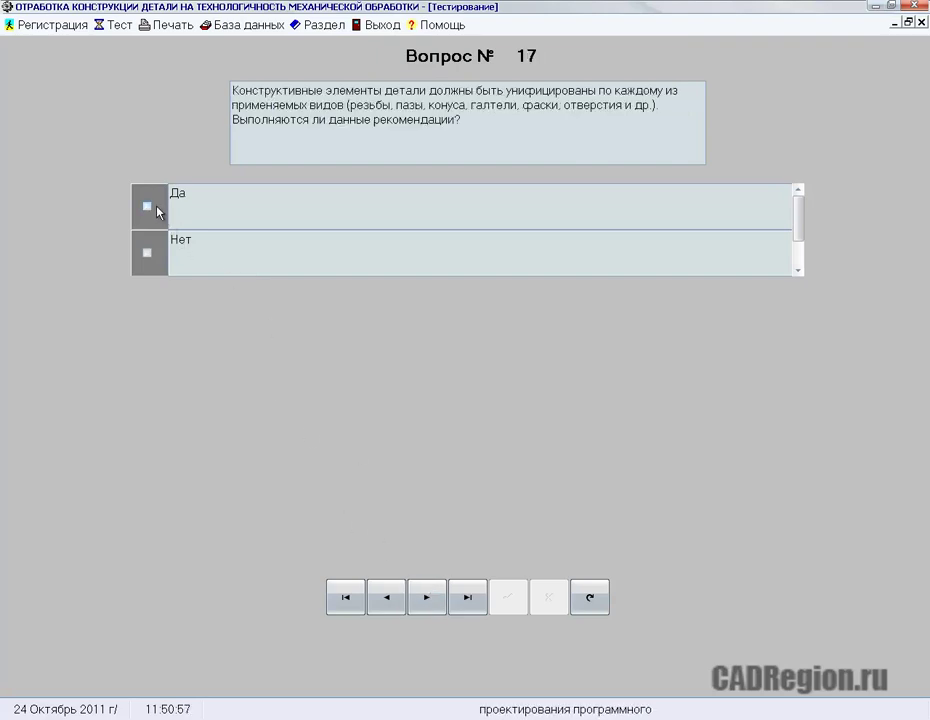
left_click(423, 596)
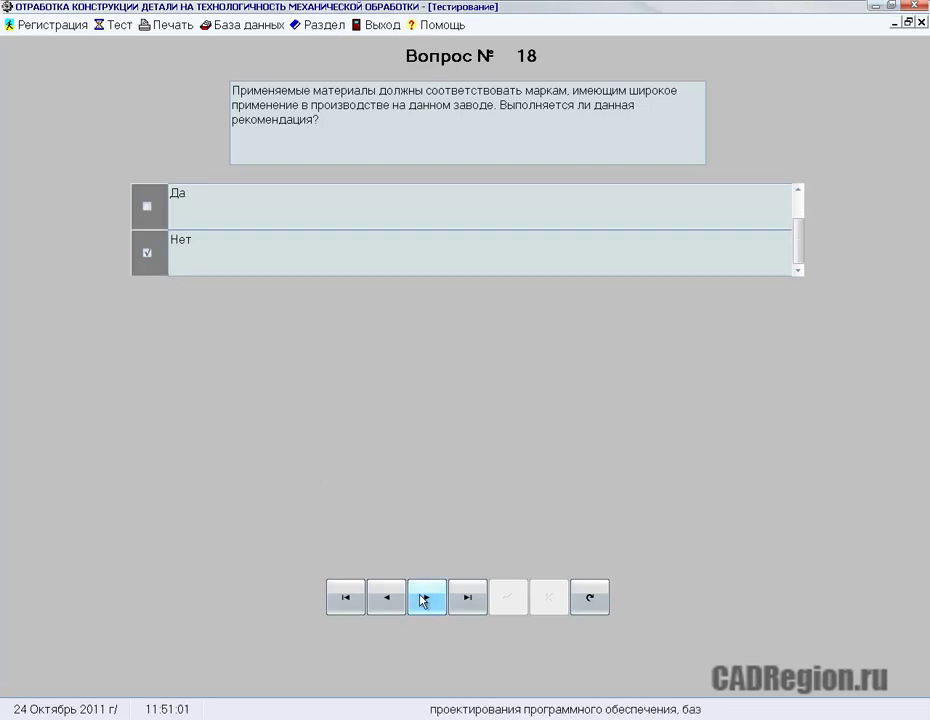
Step: Answer question 19 that the blank production method is rational and question 20 with «Нет», finishing the part-design section
left_click(423, 597)
left_click(148, 207)
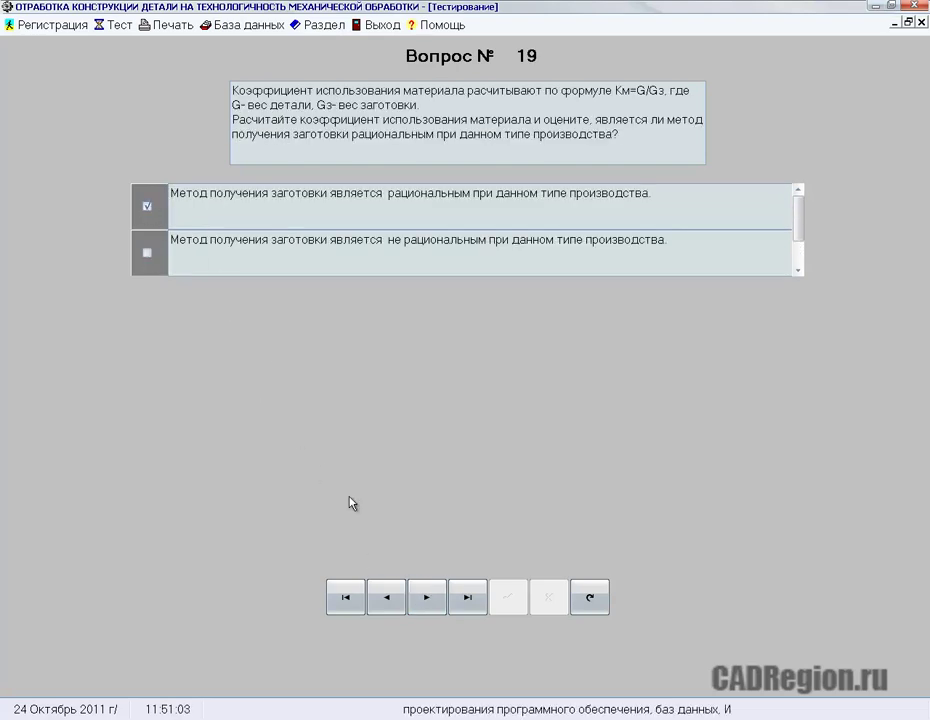
left_click(423, 597)
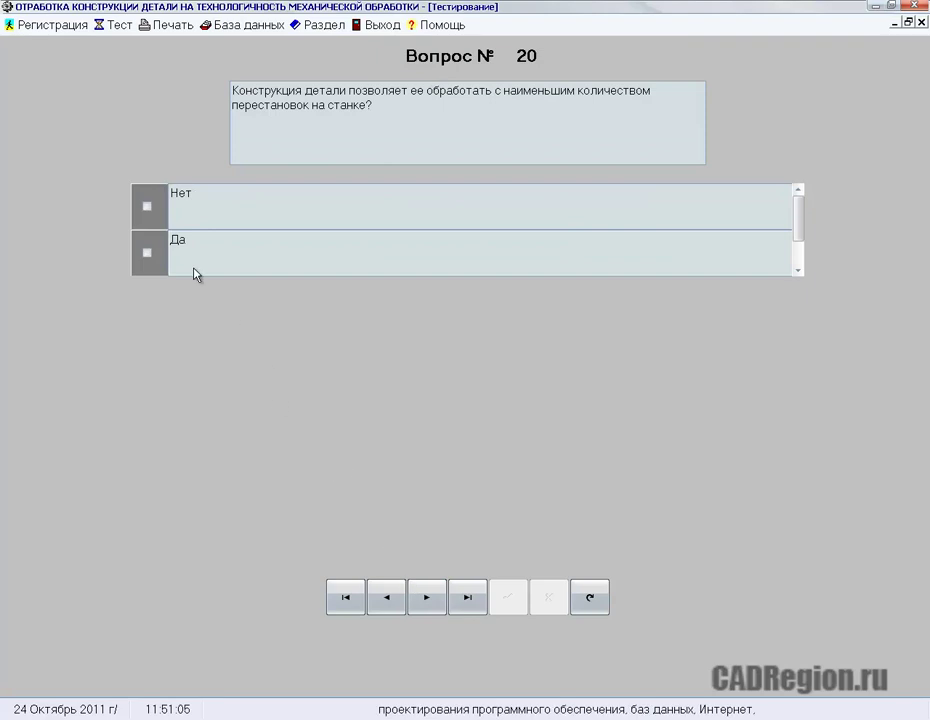
left_click(148, 207)
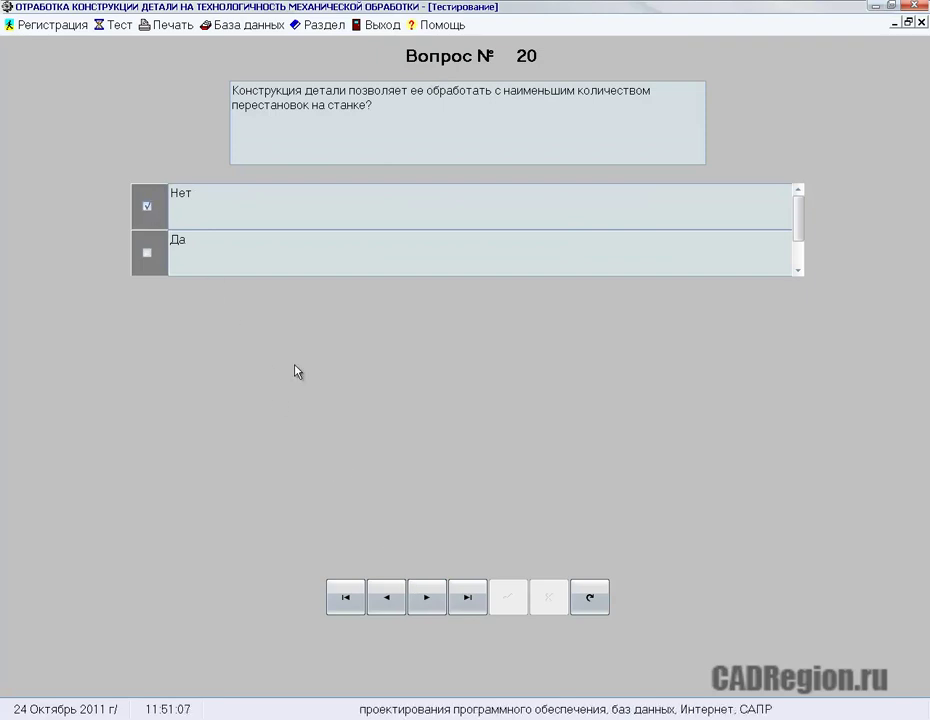
left_click(426, 598)
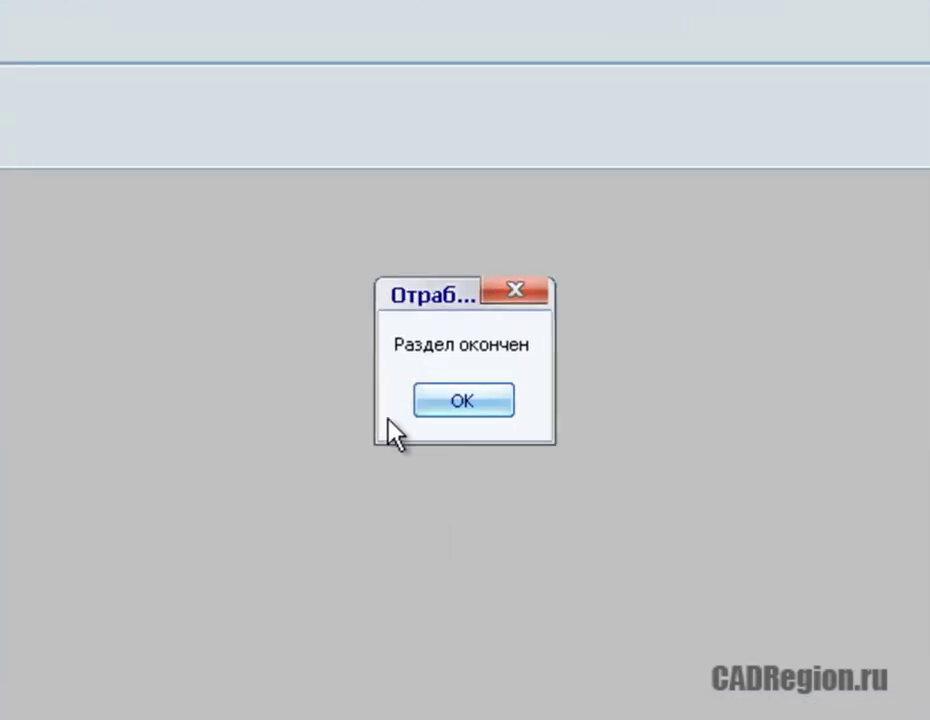
left_click(463, 400)
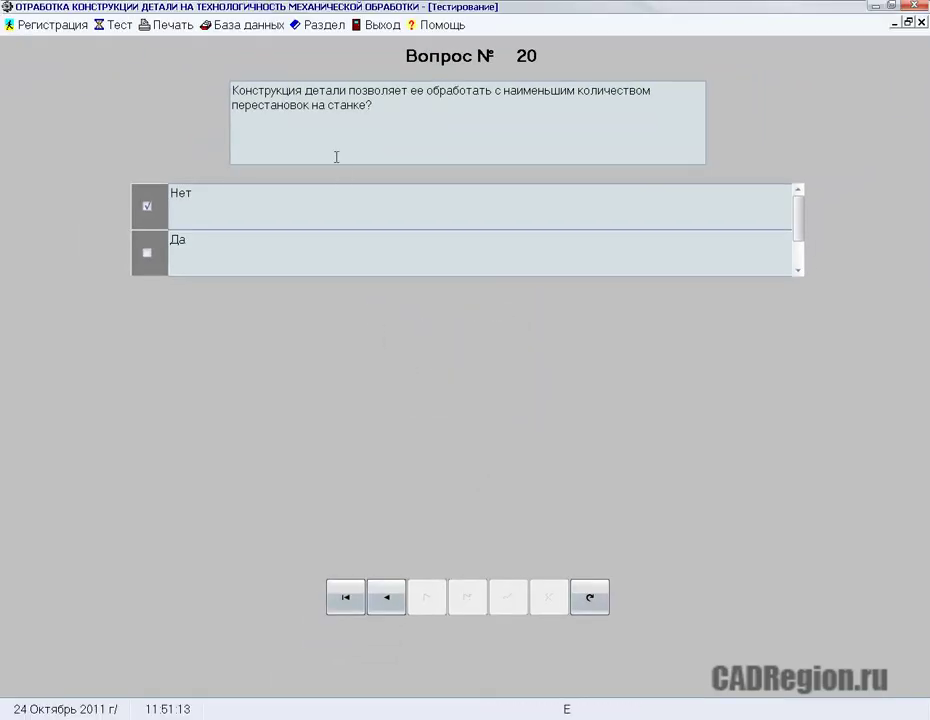
Step: Switch to the section «Анализ наружных поверхностей вращения» and complete it, answering question 1 with «Да» and question 2 with «Нет»
left_click(322, 27)
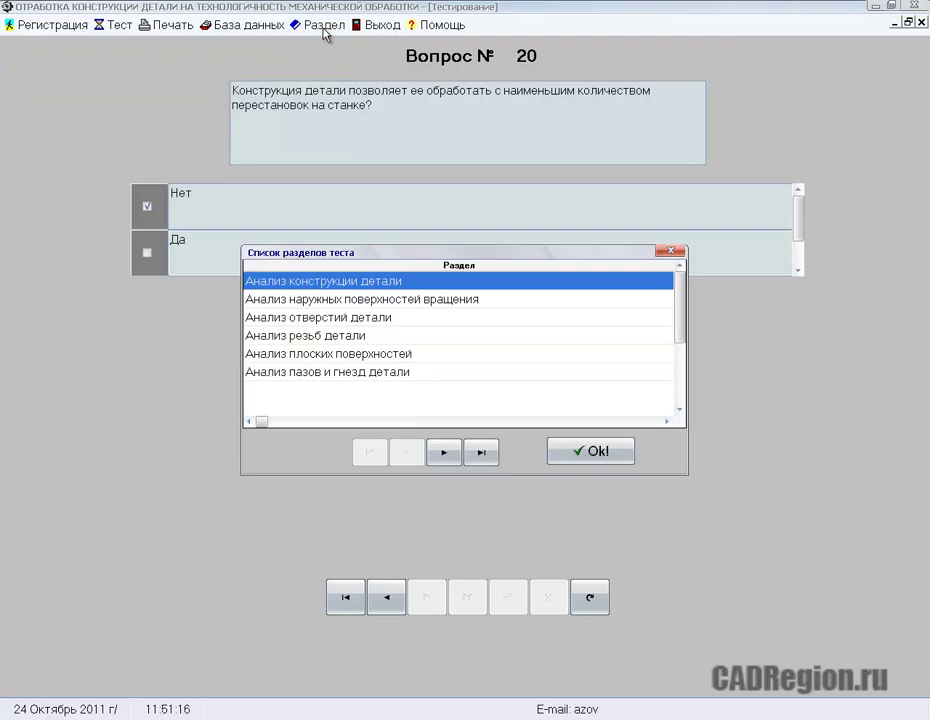
left_click(378, 300)
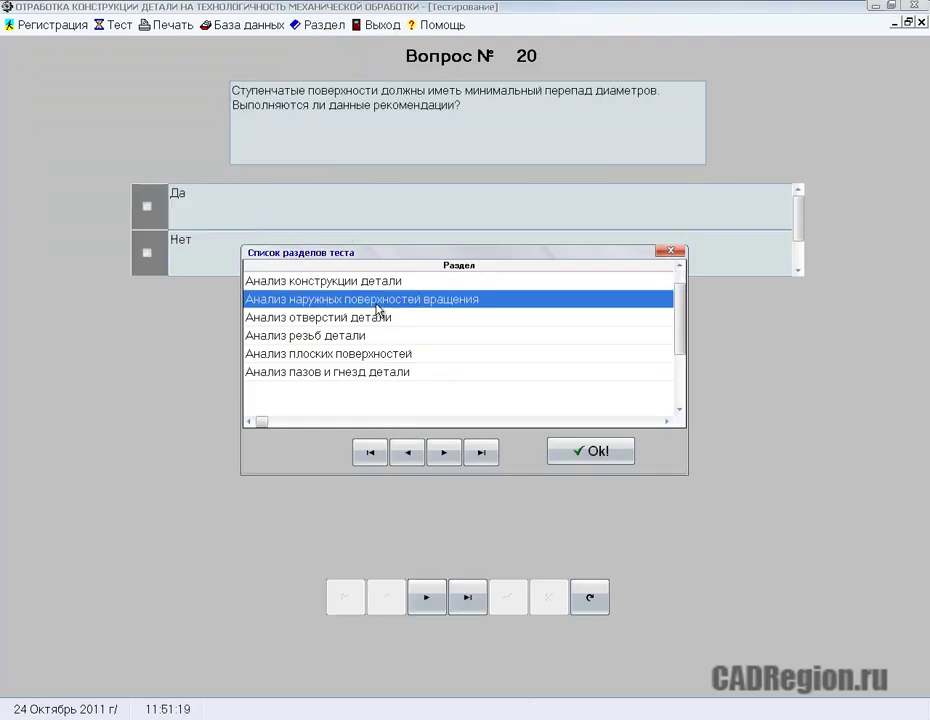
left_click(556, 451)
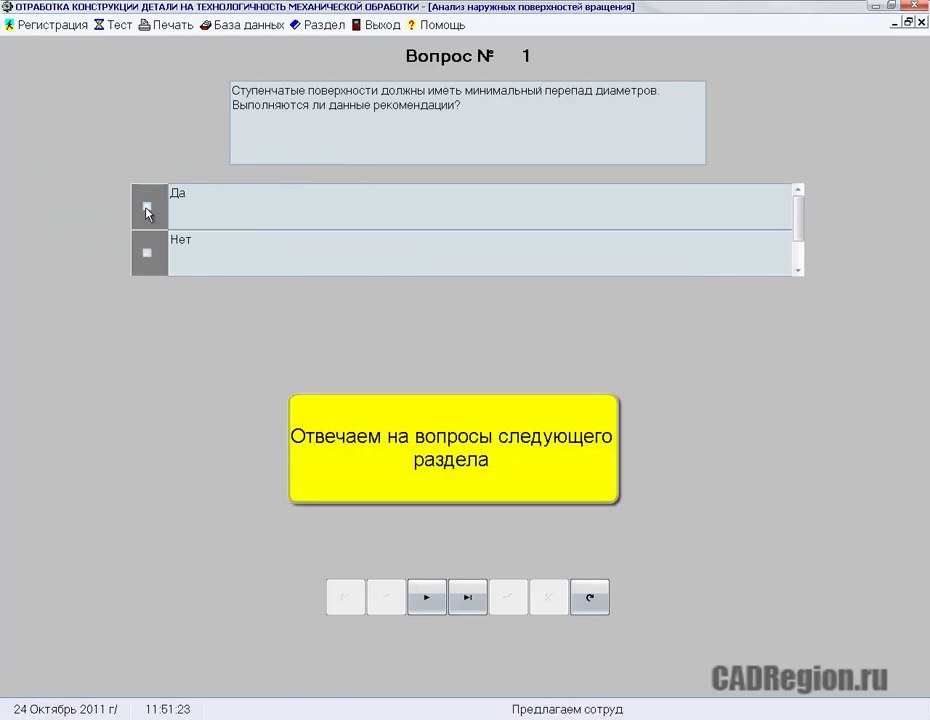
left_click(427, 597)
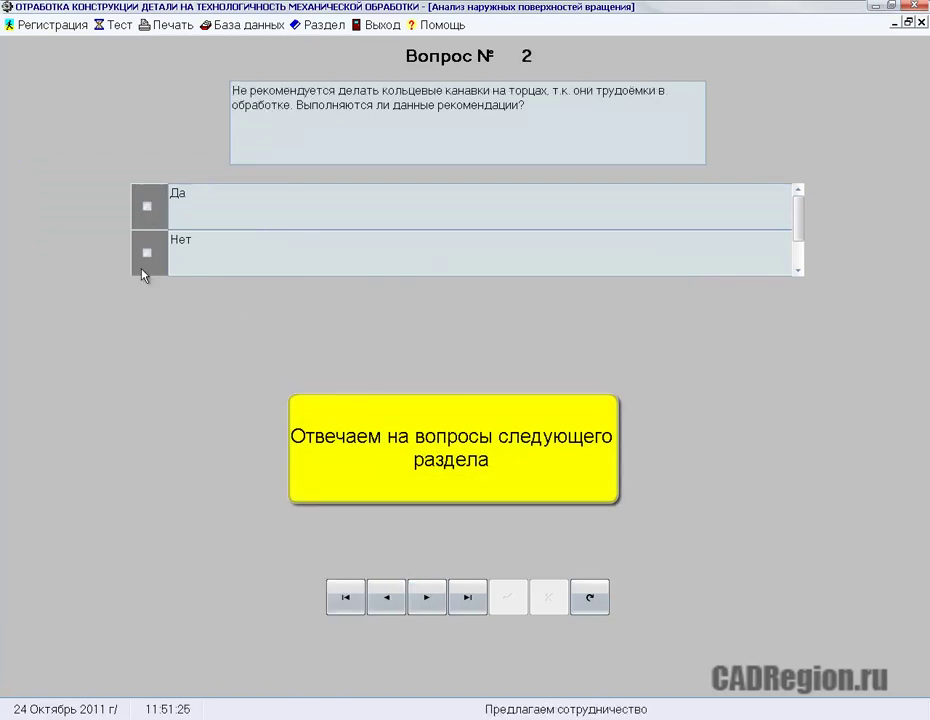
left_click(147, 253)
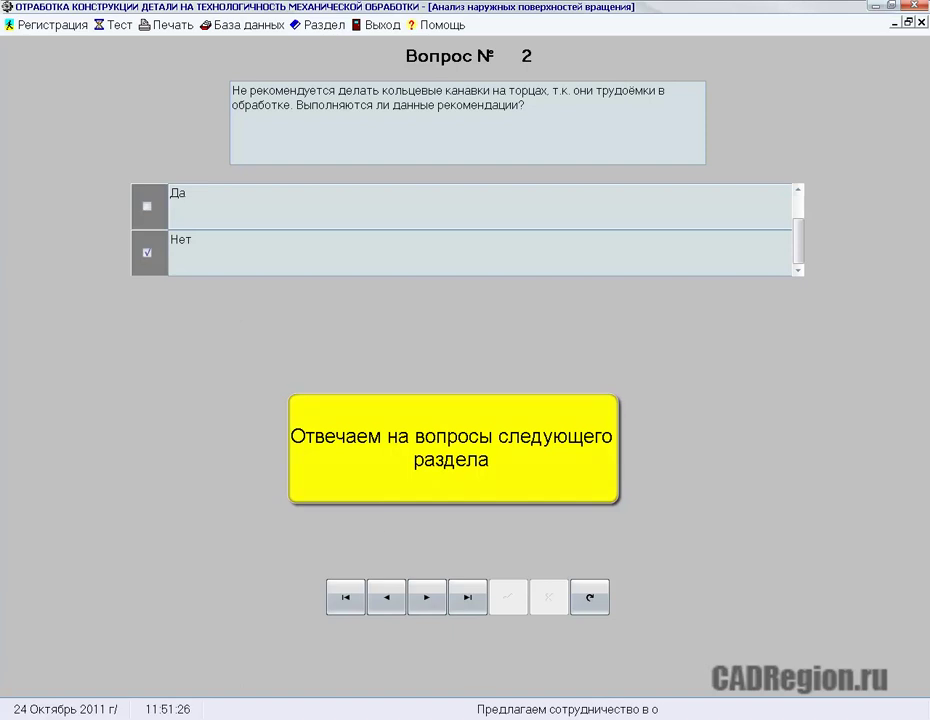
left_click(420, 600)
left_click(455, 378)
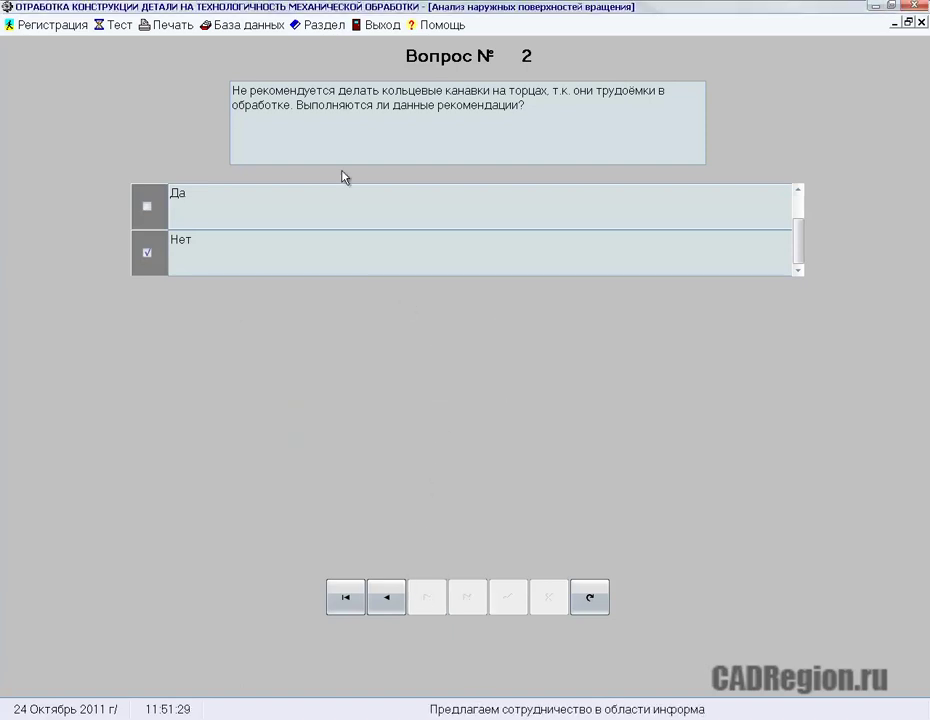
Step: Switch to the section «Анализ отверстий детали» and answer question 1 with «Да» and question 2 with «Нет»
left_click(328, 30)
left_click(372, 319)
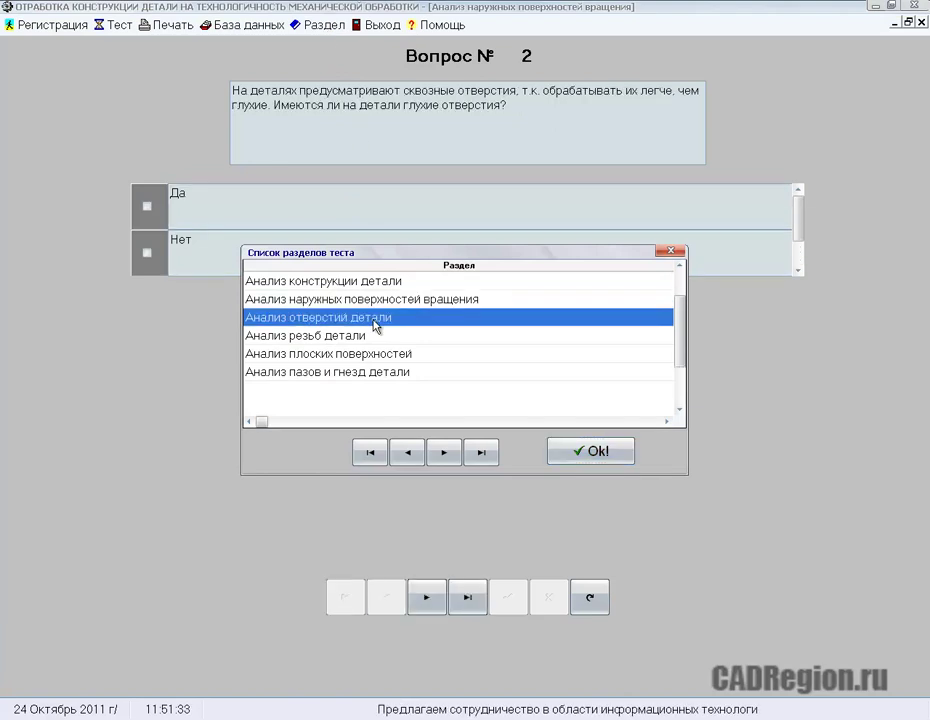
left_click(584, 452)
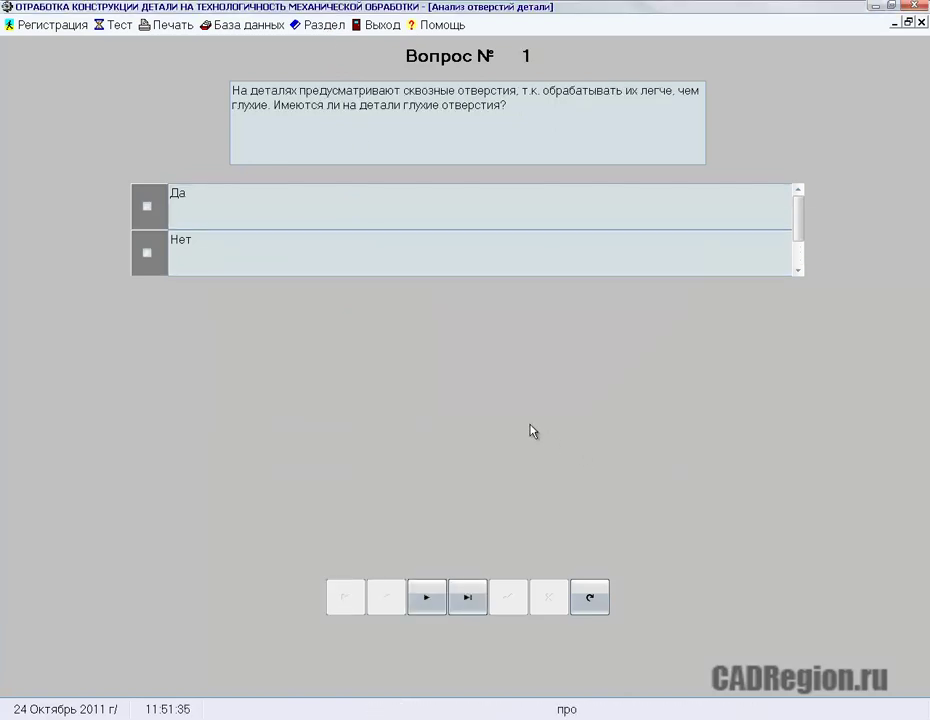
left_click(426, 598)
left_click(147, 253)
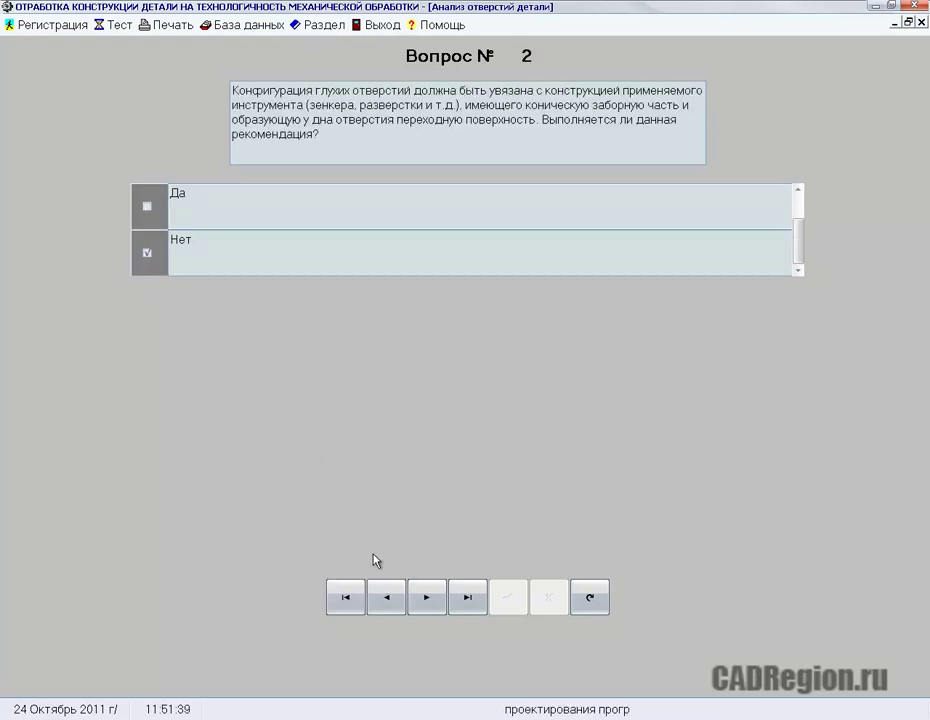
Step: Answer «Да» to question 3 on perpendicular drilling surfaces, «Нет» to question 4 on tool-exit grooves and «Да» to question 5 on non-parallel holes
left_click(420, 595)
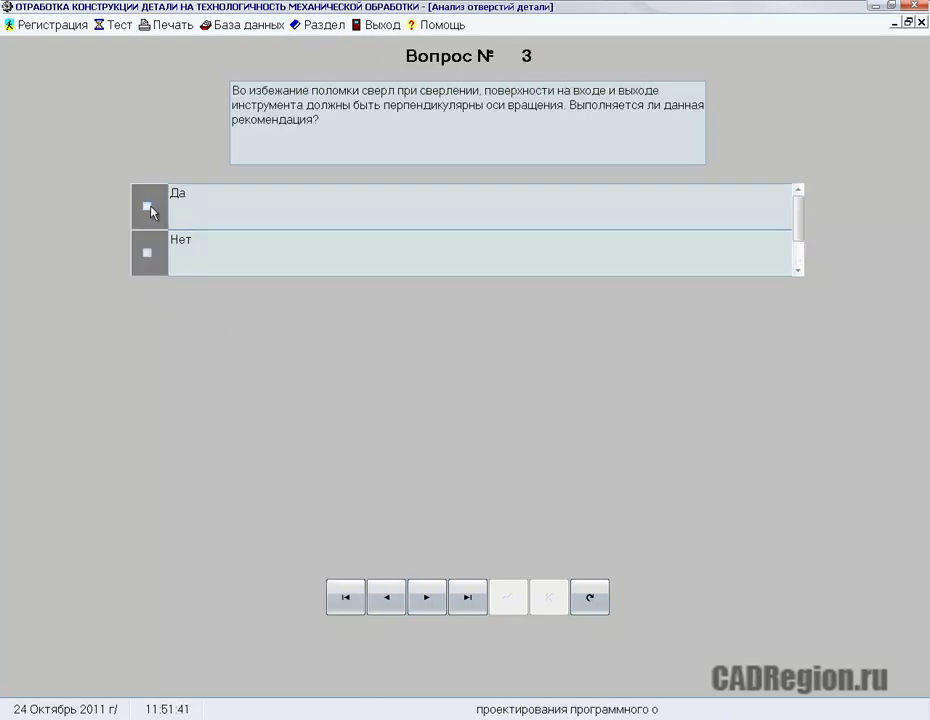
left_click(424, 596)
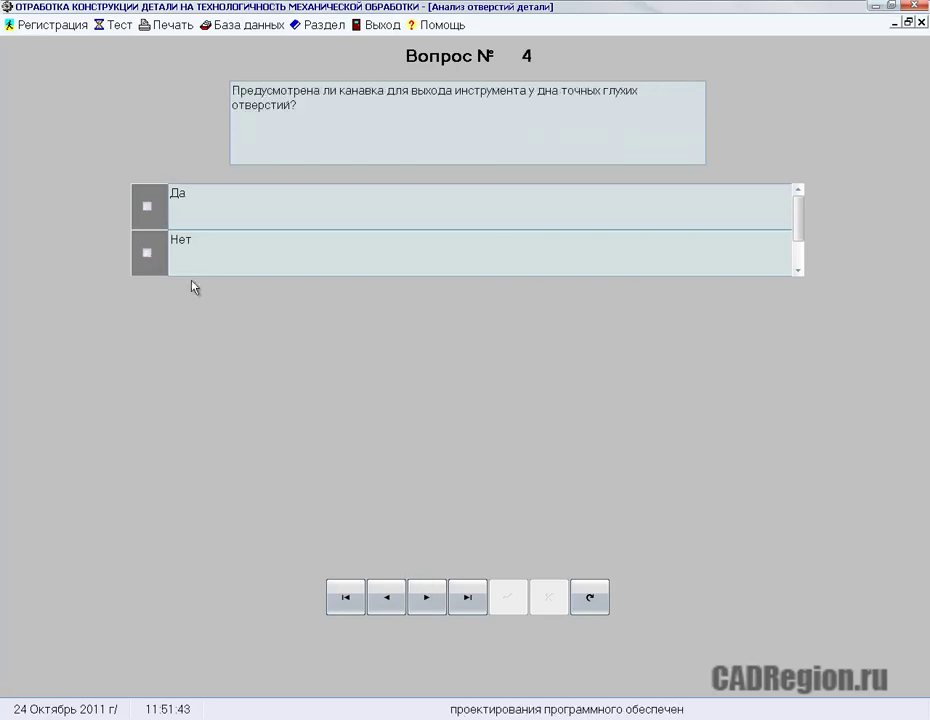
left_click(147, 253)
left_click(426, 596)
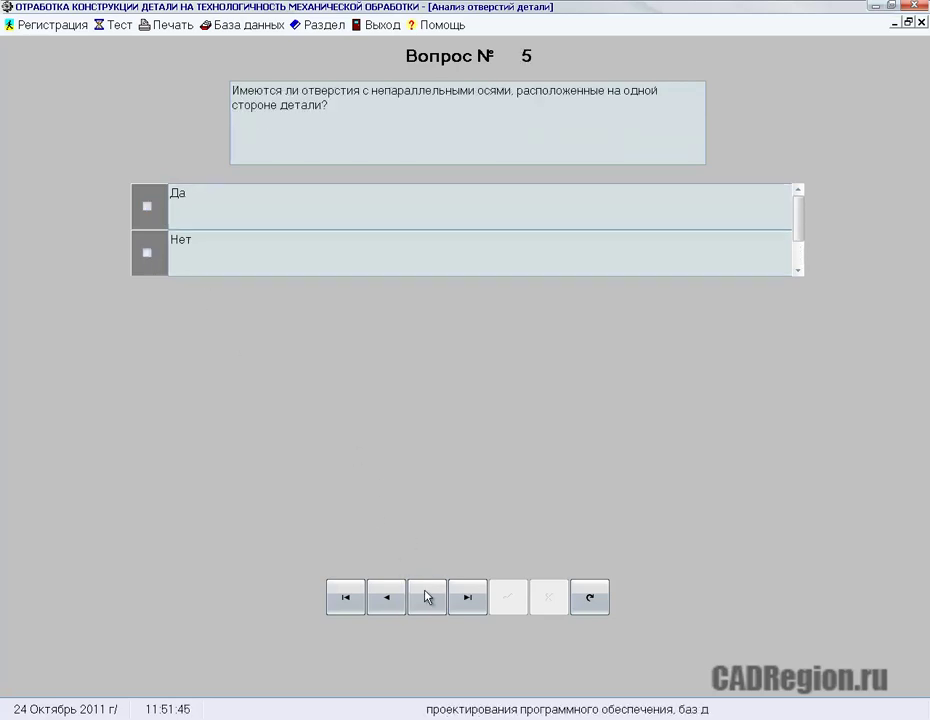
left_click(147, 207)
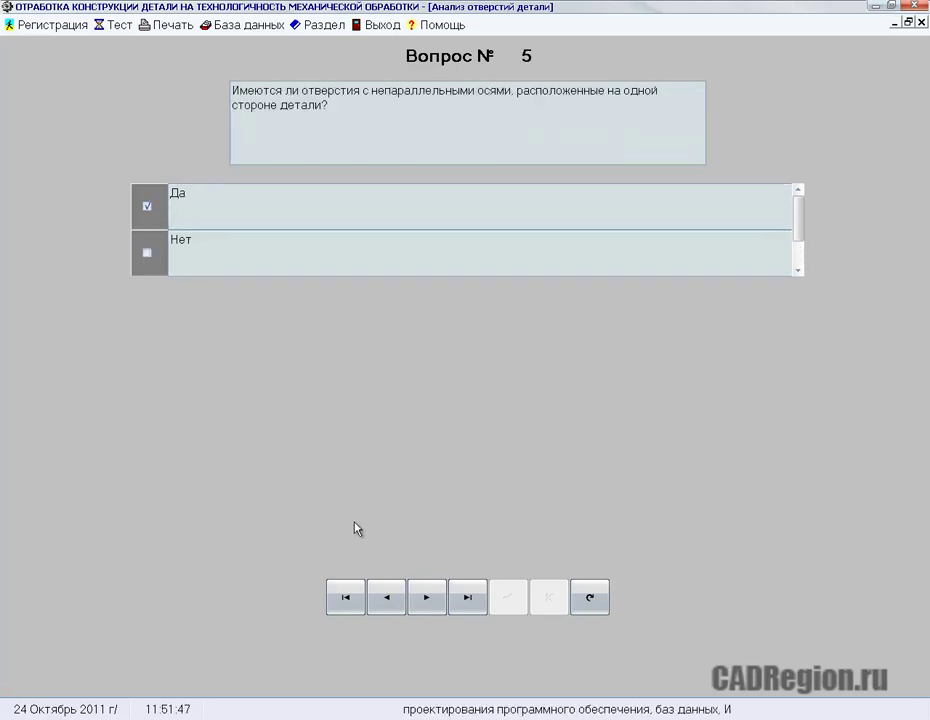
Step: Answer questions 6 and 7 with «Да» and question 8 on blind-hole depth with «Нет», finishing the holes section
left_click(424, 598)
left_click(152, 208)
left_click(424, 598)
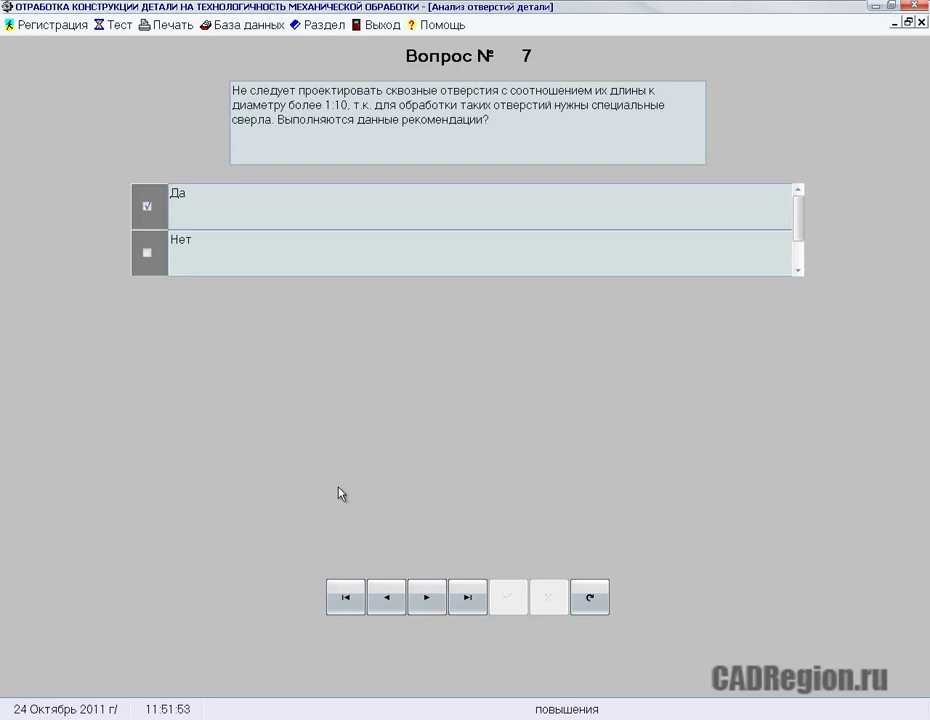
left_click(427, 597)
left_click(158, 252)
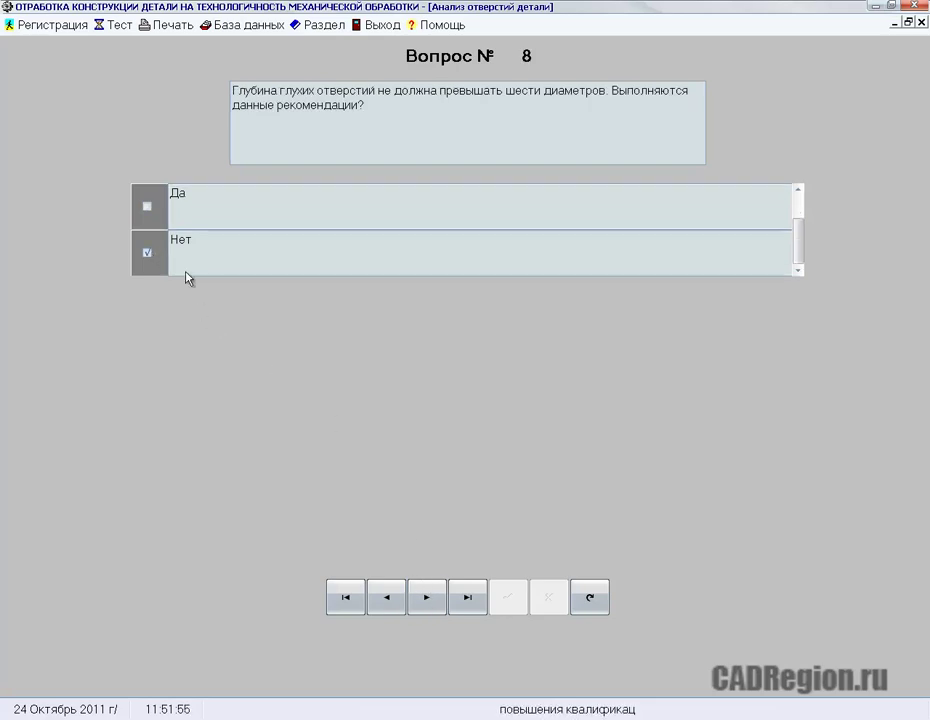
left_click(427, 599)
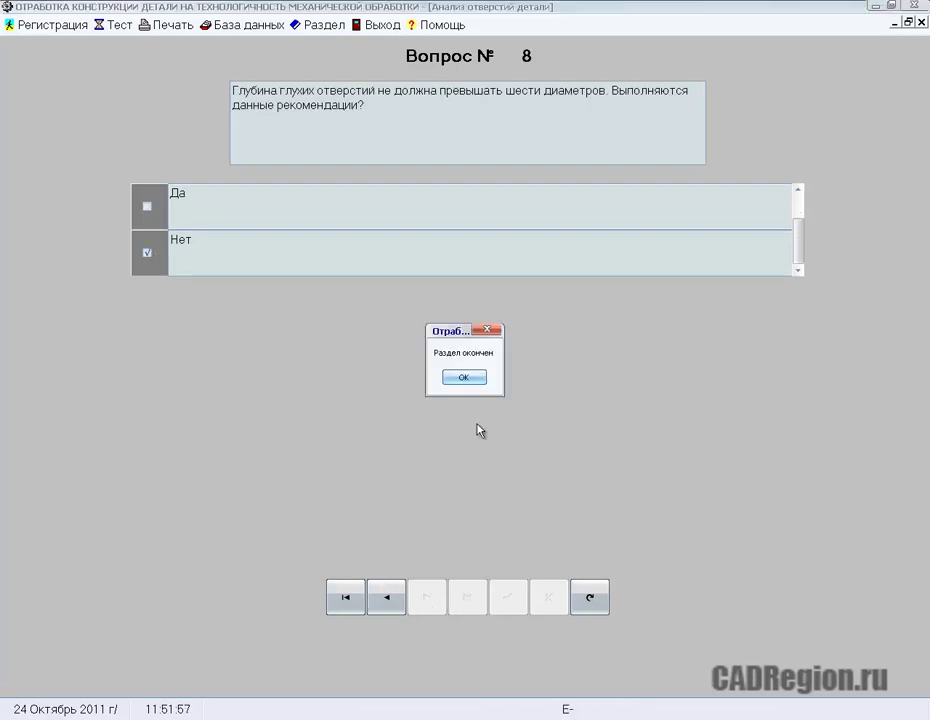
left_click(464, 378)
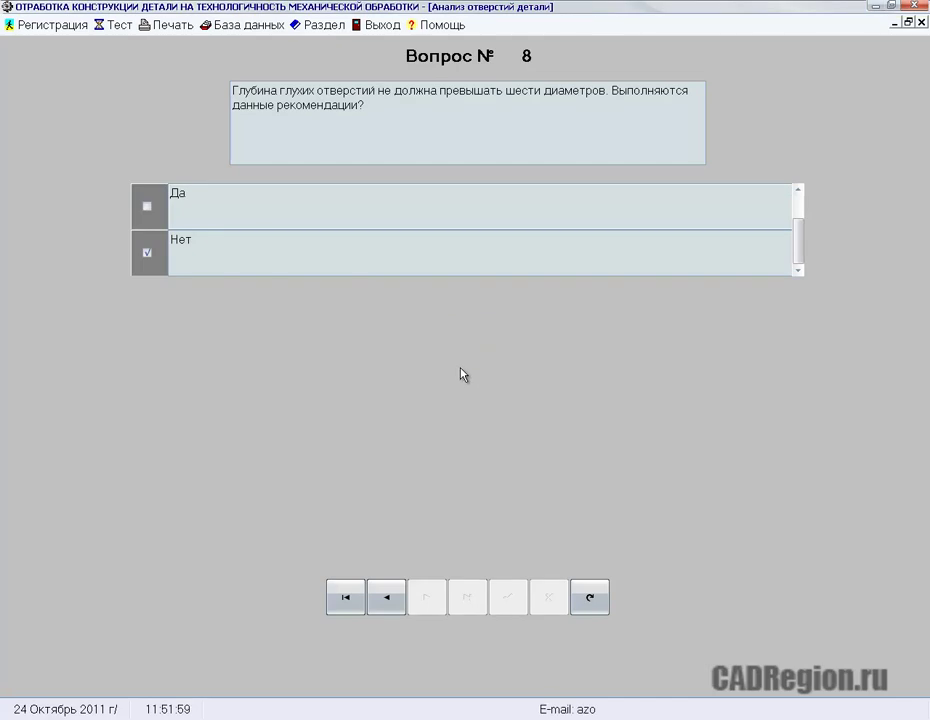
Step: Open the print preview of the test report and view pages 2 and 3 before returning to page 1
left_click(168, 29)
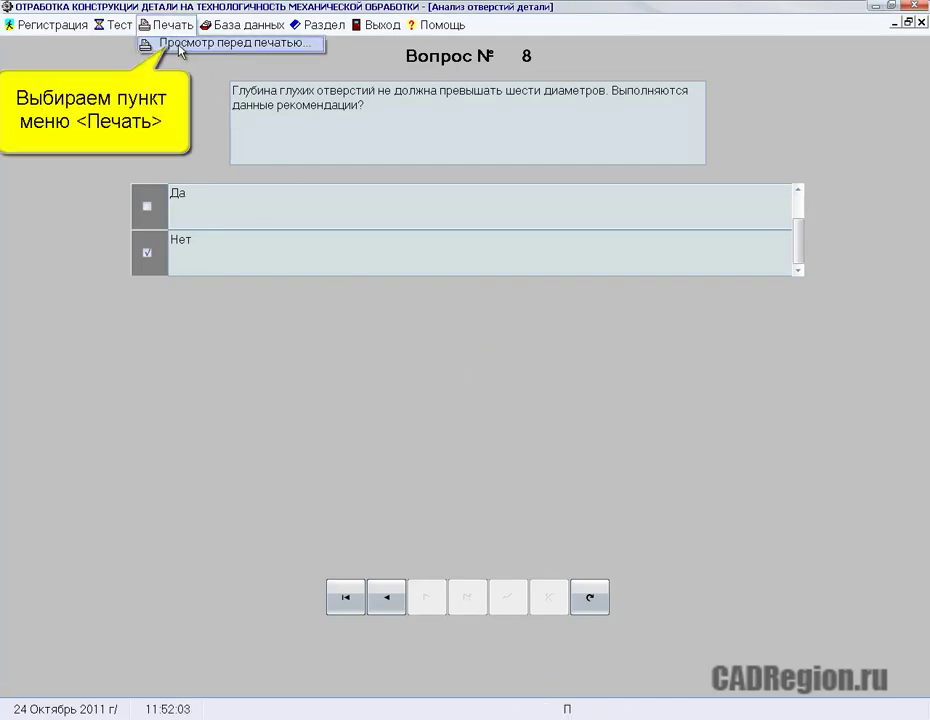
left_click(180, 46)
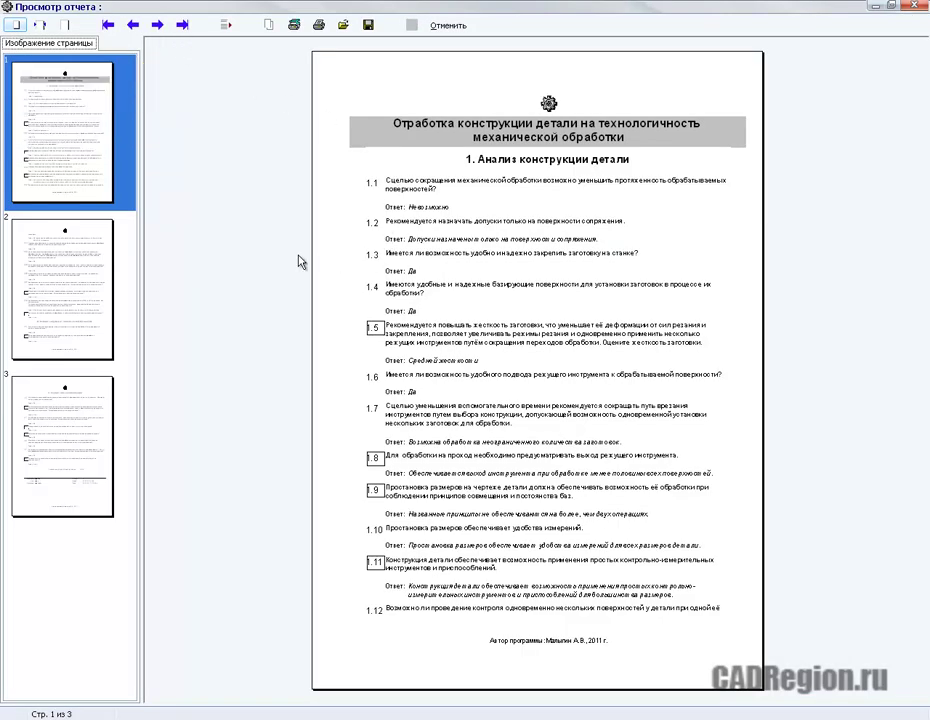
left_click(95, 260)
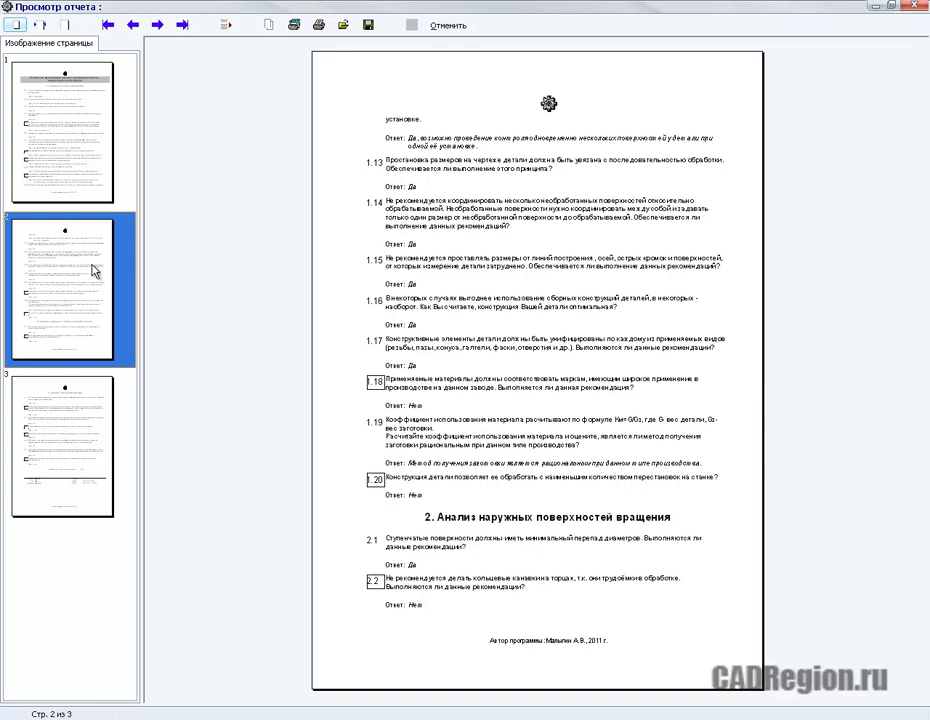
left_click(98, 416)
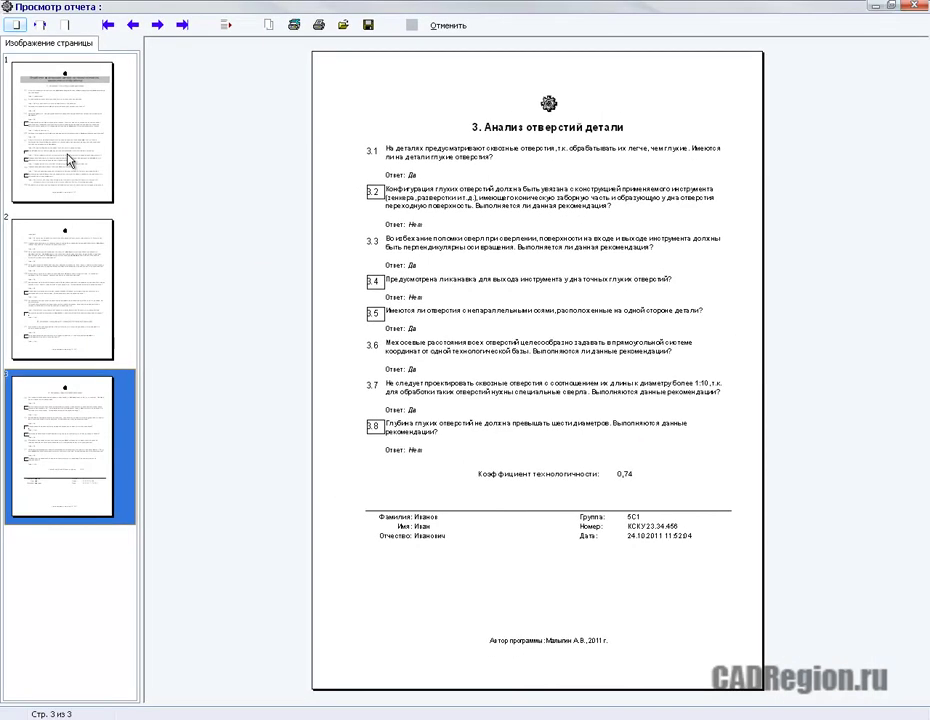
left_click(69, 153)
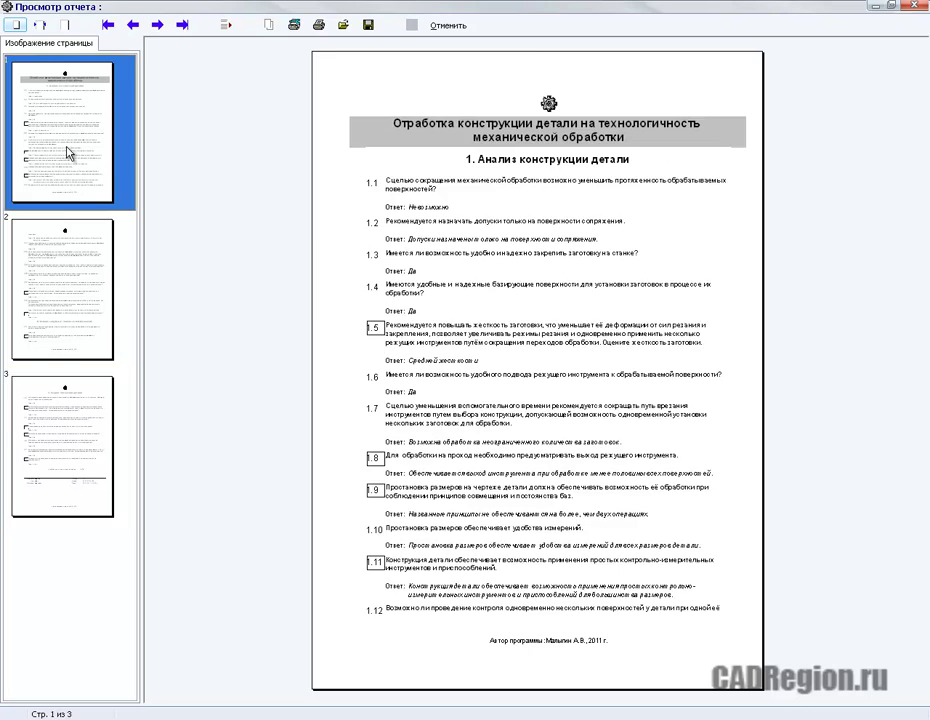
Step: Scale the report preview to page width and examine its pages, briefly comparing it with a smaller zoom on page 1
left_click(38, 27)
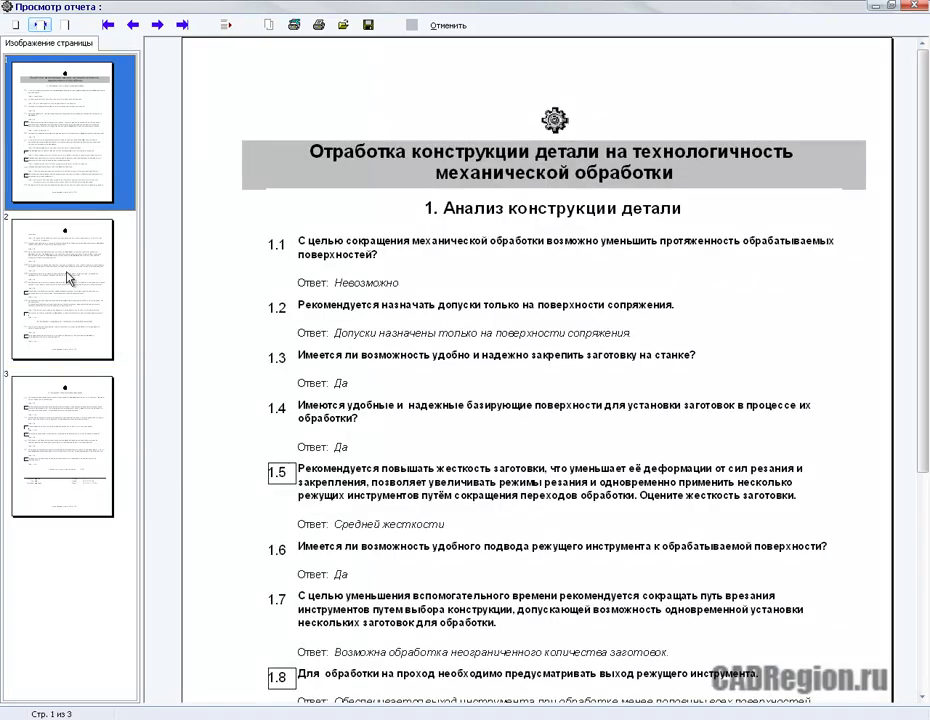
left_click(67, 275)
left_click(81, 416)
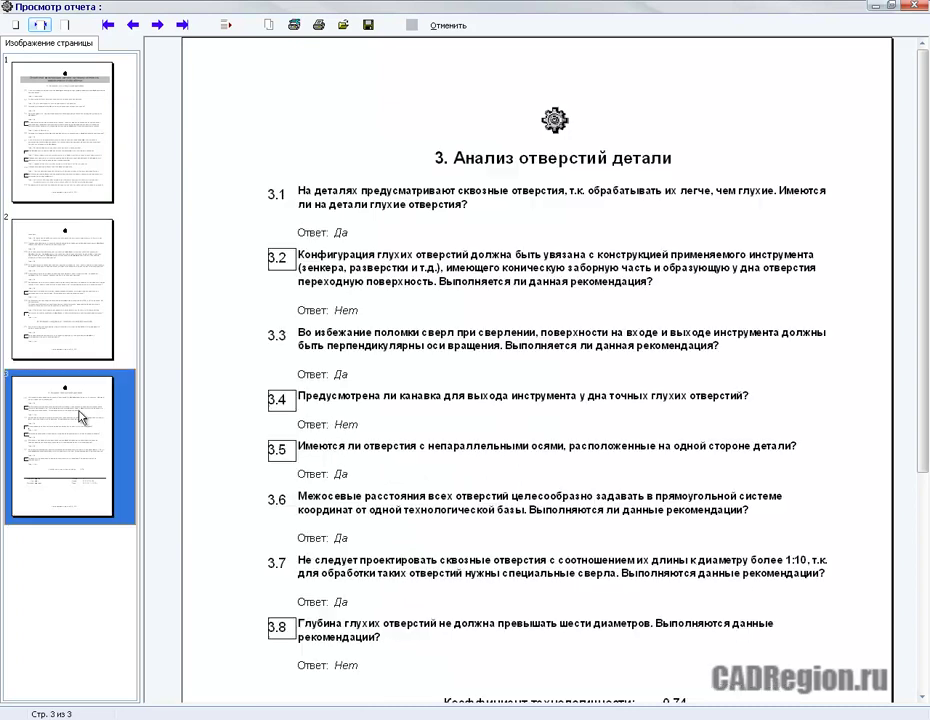
left_click(47, 129)
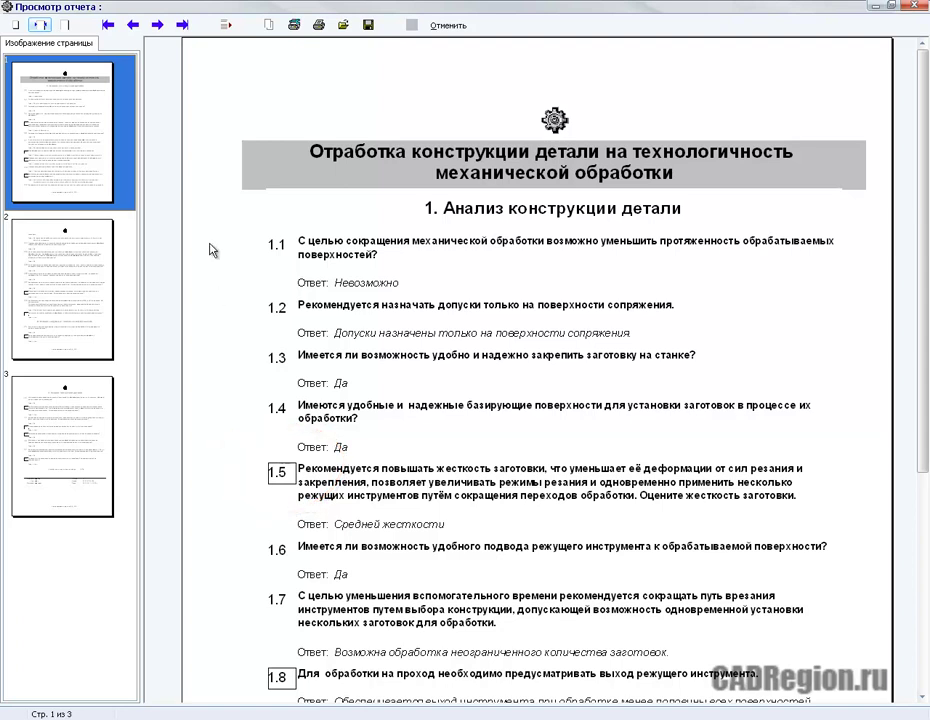
left_click(66, 24)
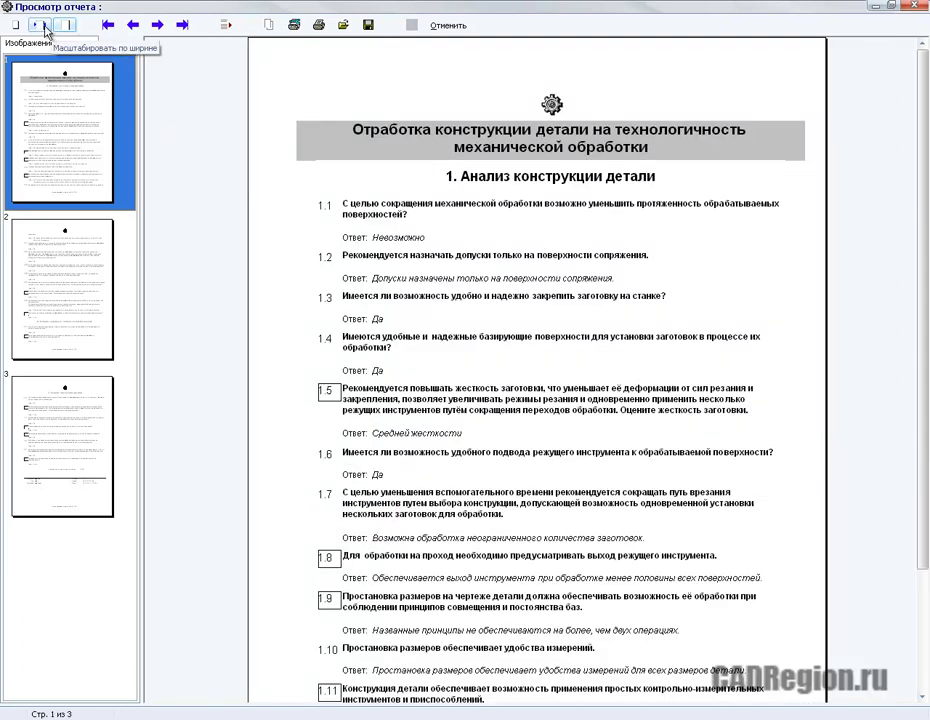
left_click(40, 24)
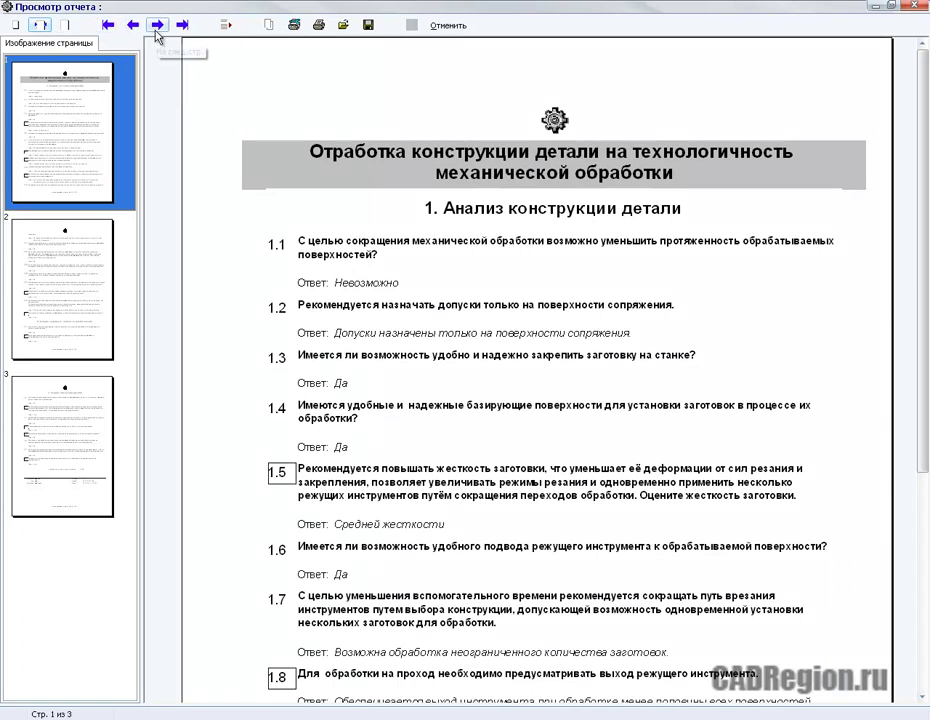
Step: Page forward through the report to page 3 and back to page 1
left_click(157, 25)
left_click(157, 27)
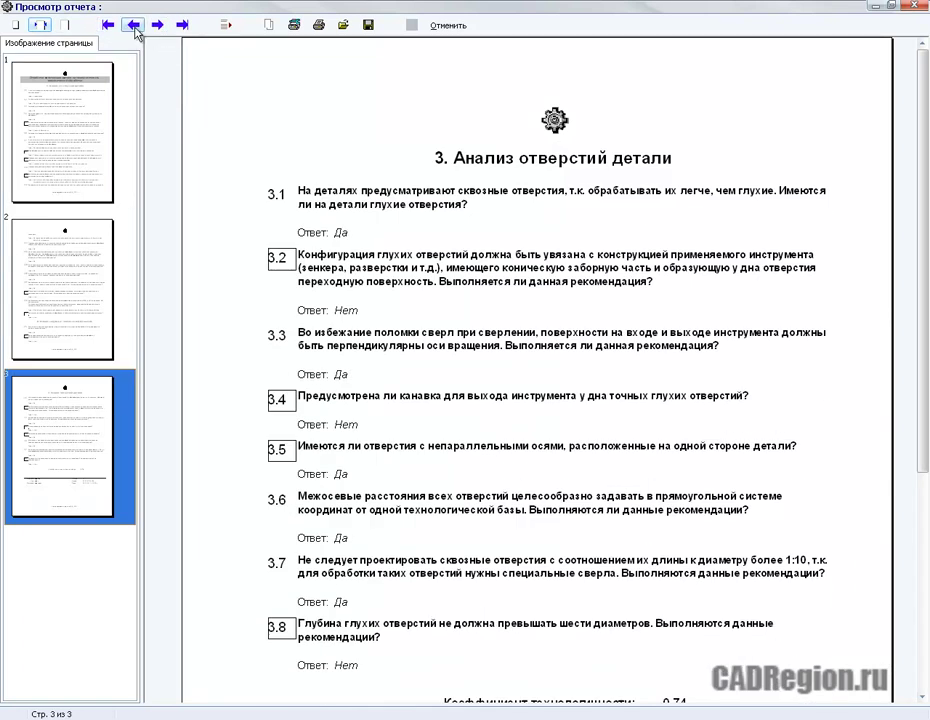
left_click(133, 26)
left_click(134, 27)
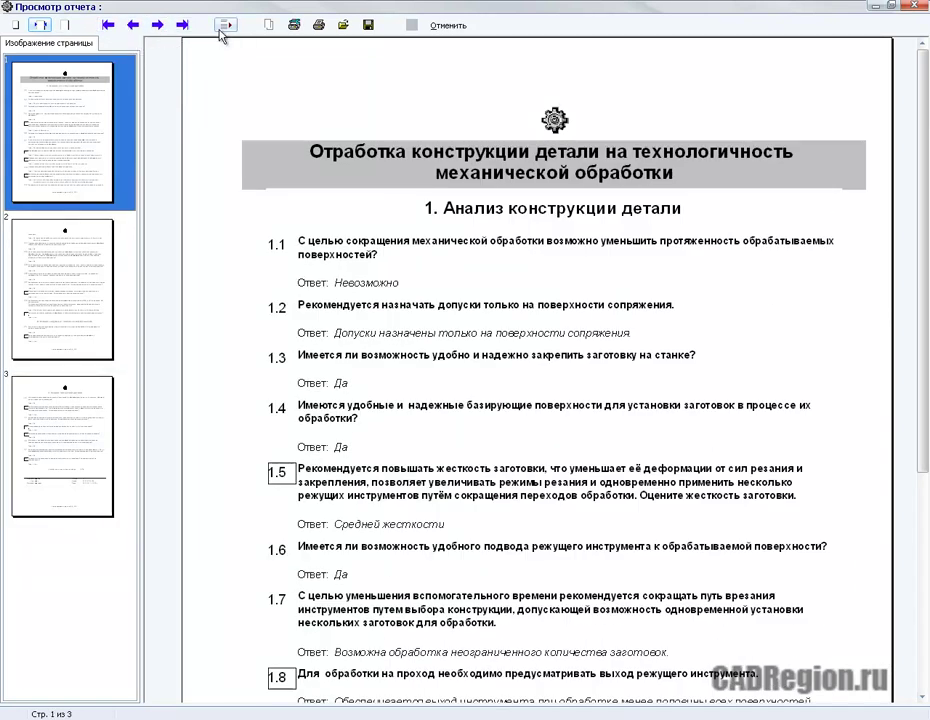
Step: Set the report's print range to pages 2 to 2 in the print settings and cancel the printing
left_click(294, 30)
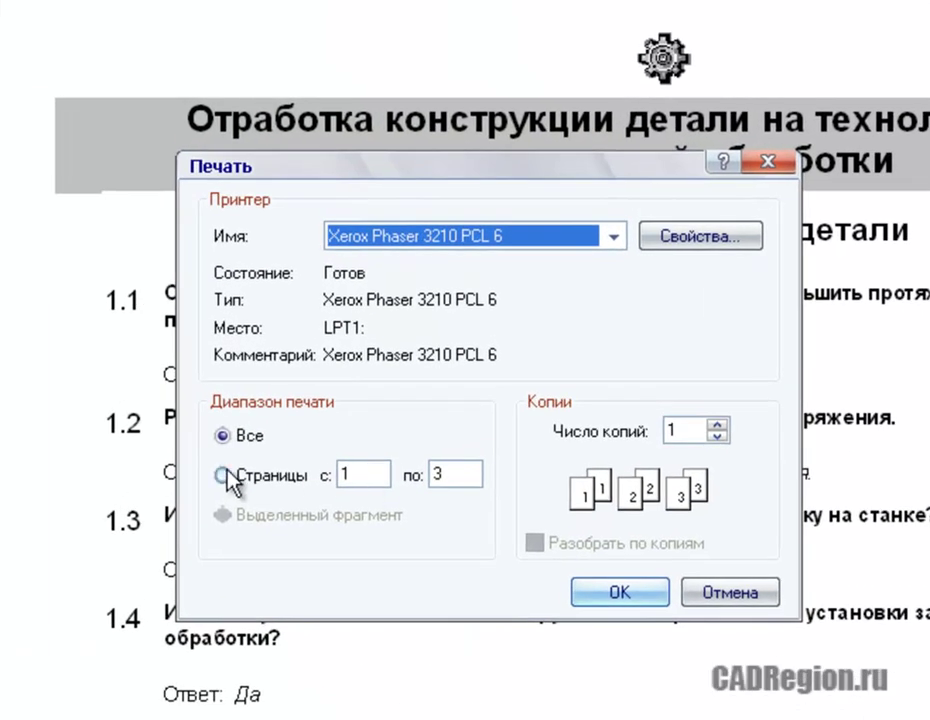
left_click(224, 477)
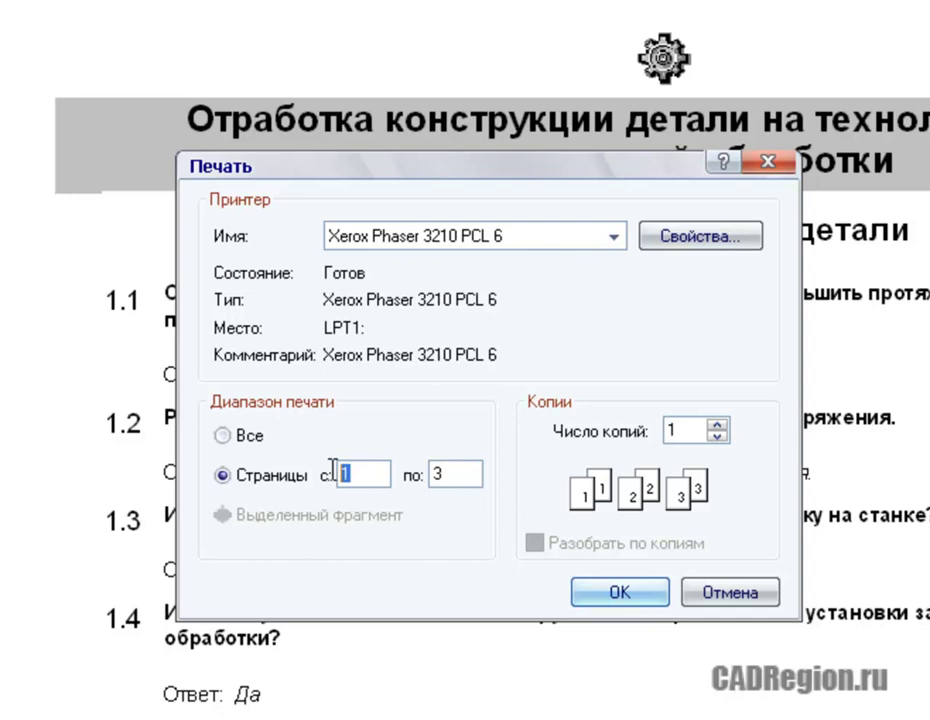
type("2")
double_click(445, 474)
type("2")
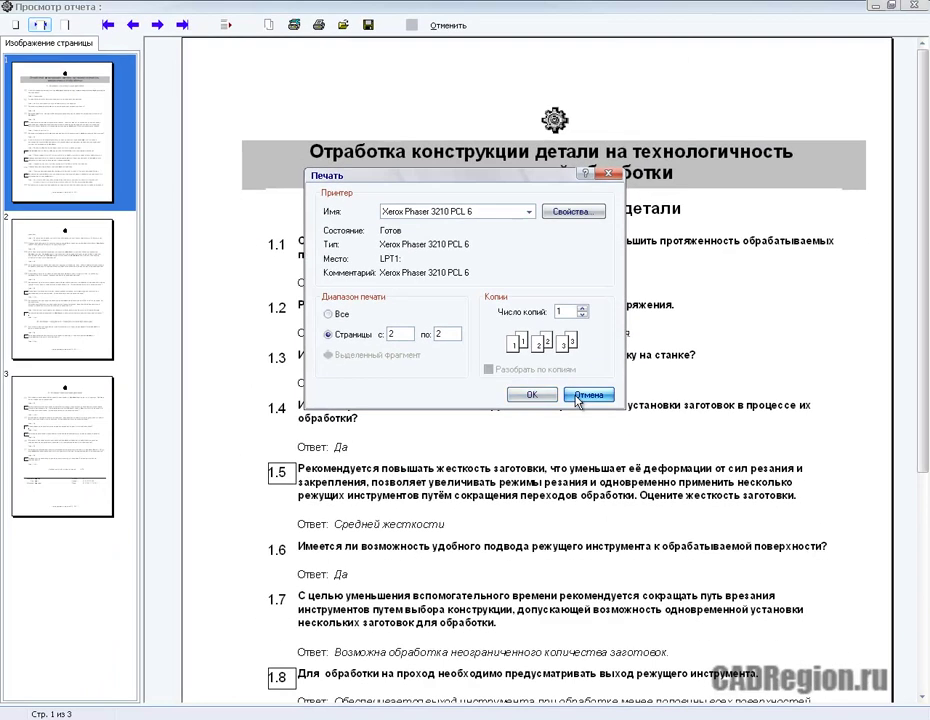
left_click(588, 395)
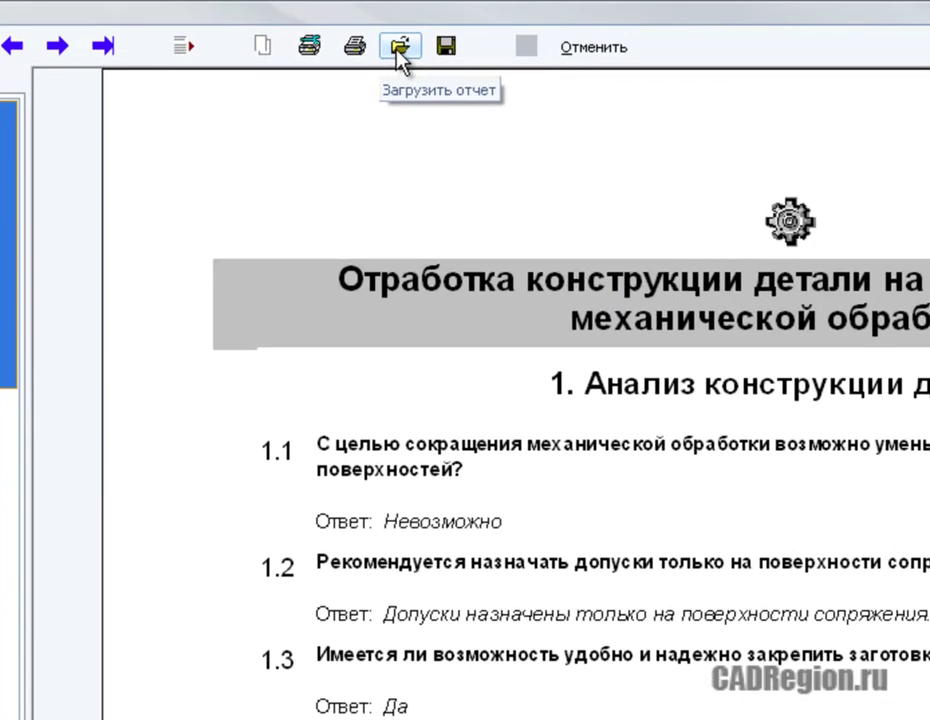
Step: Check which file formats the report can be saved in, cancel the save and close the report preview
left_click(446, 50)
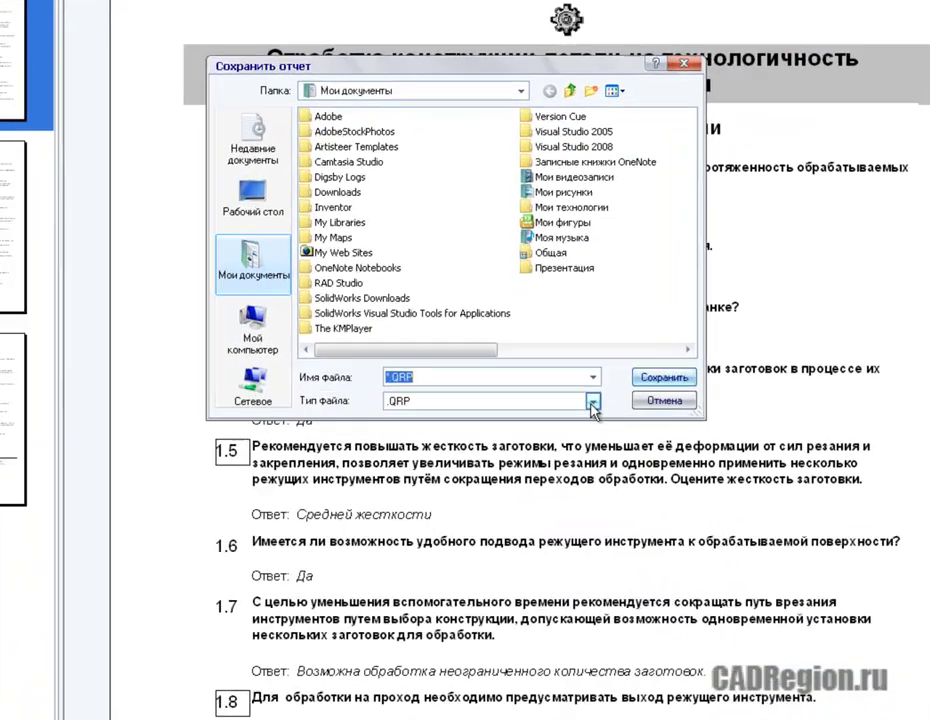
left_click(576, 432)
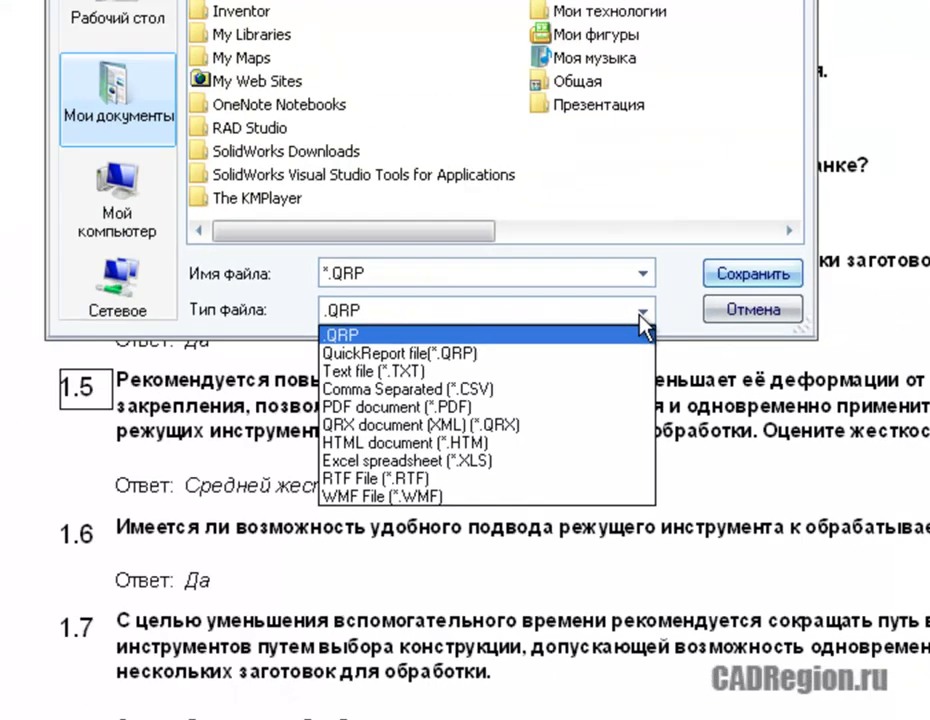
left_click(692, 222)
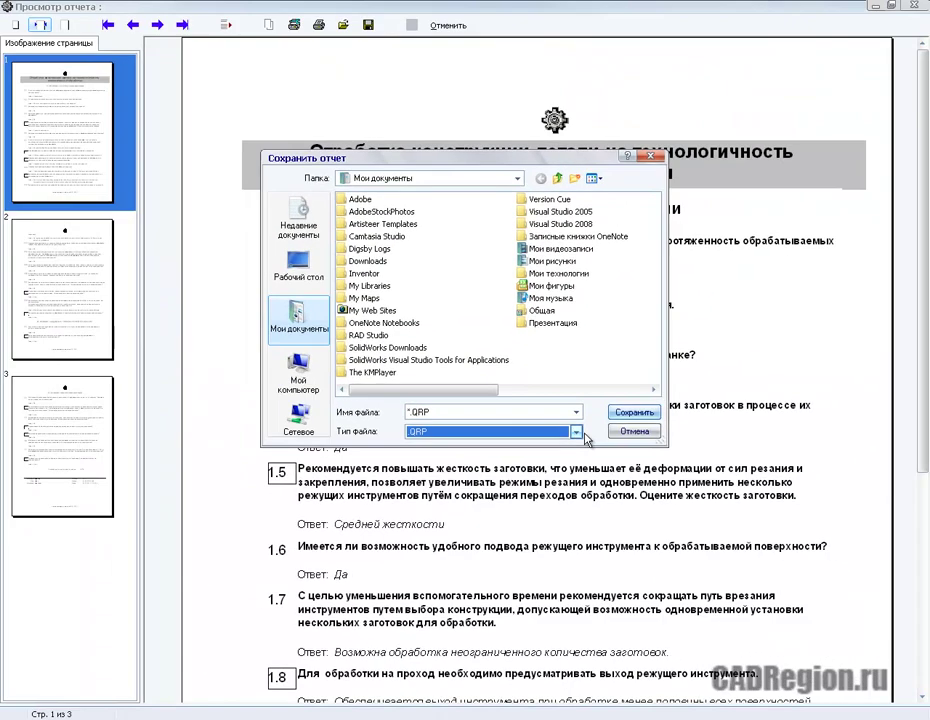
left_click(634, 432)
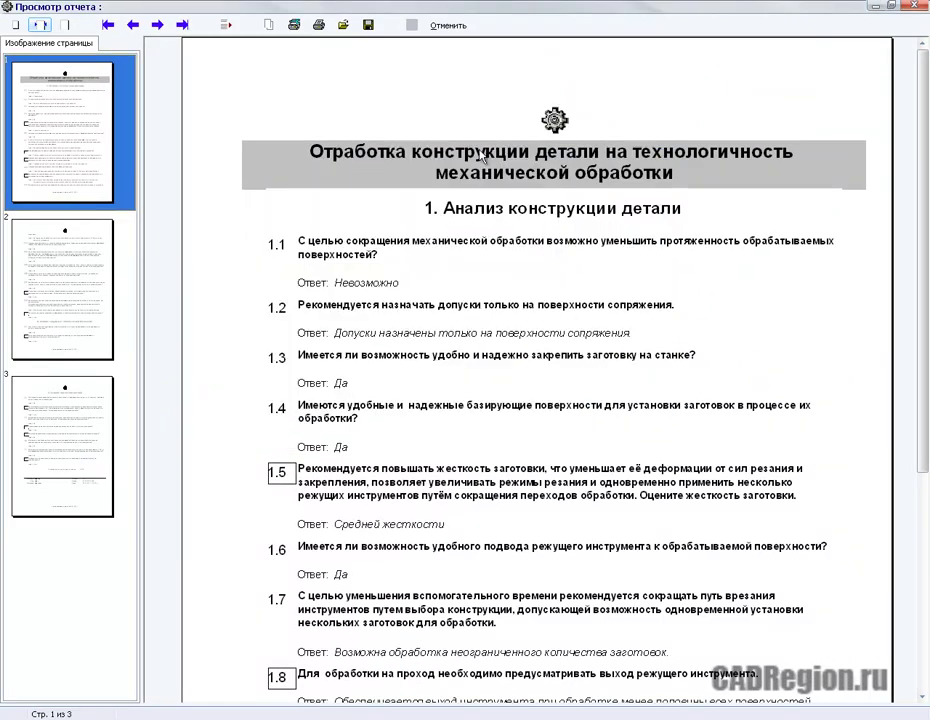
left_click(436, 27)
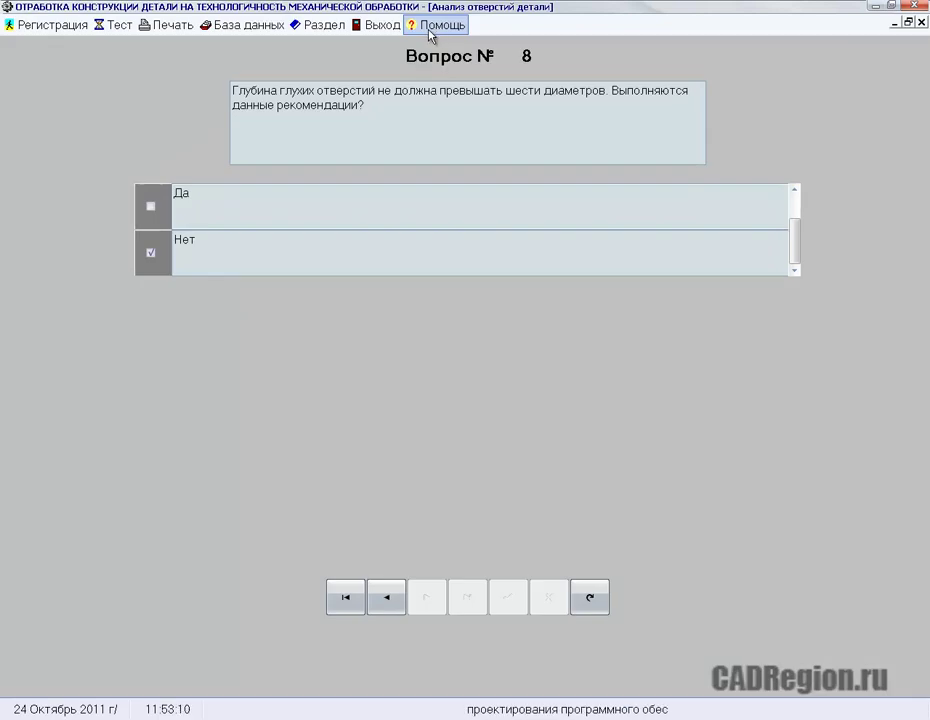
Step: Open the test database for editing by entering the database access password
left_click(255, 25)
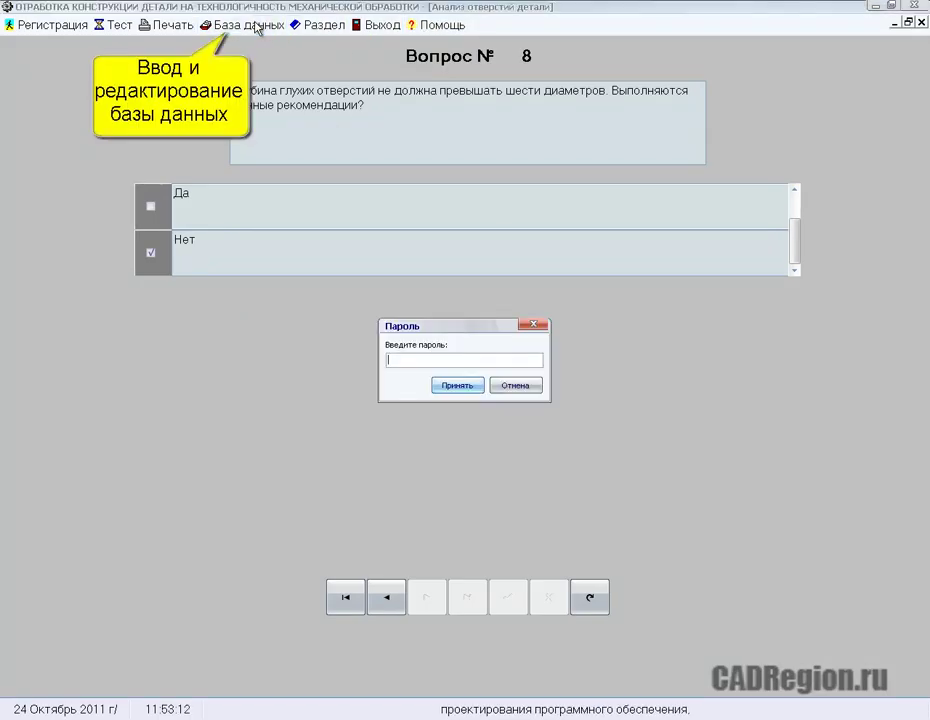
type("••")
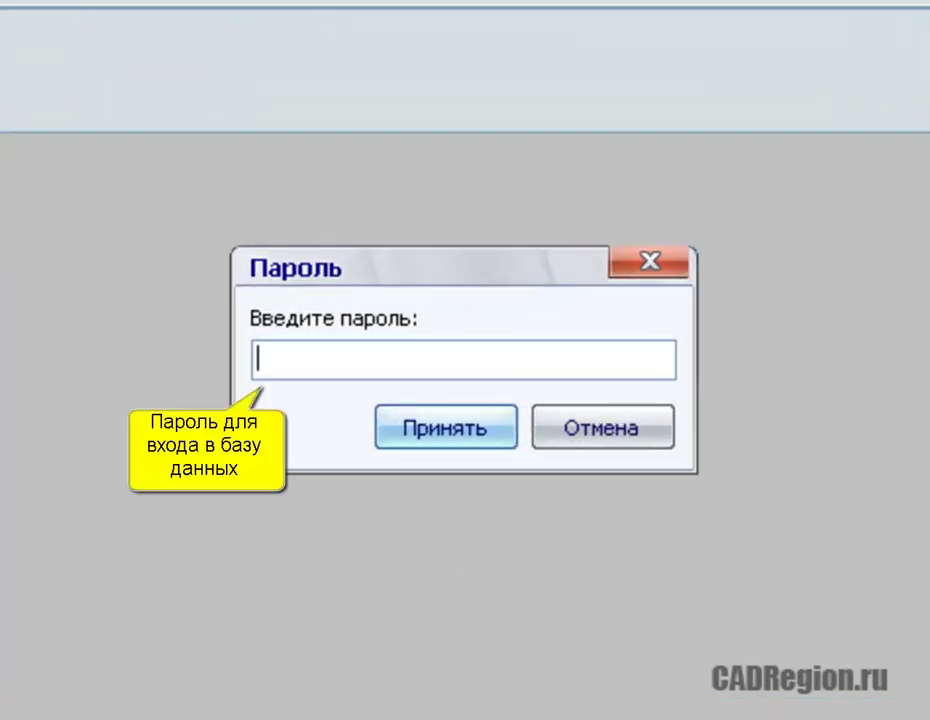
type("•")
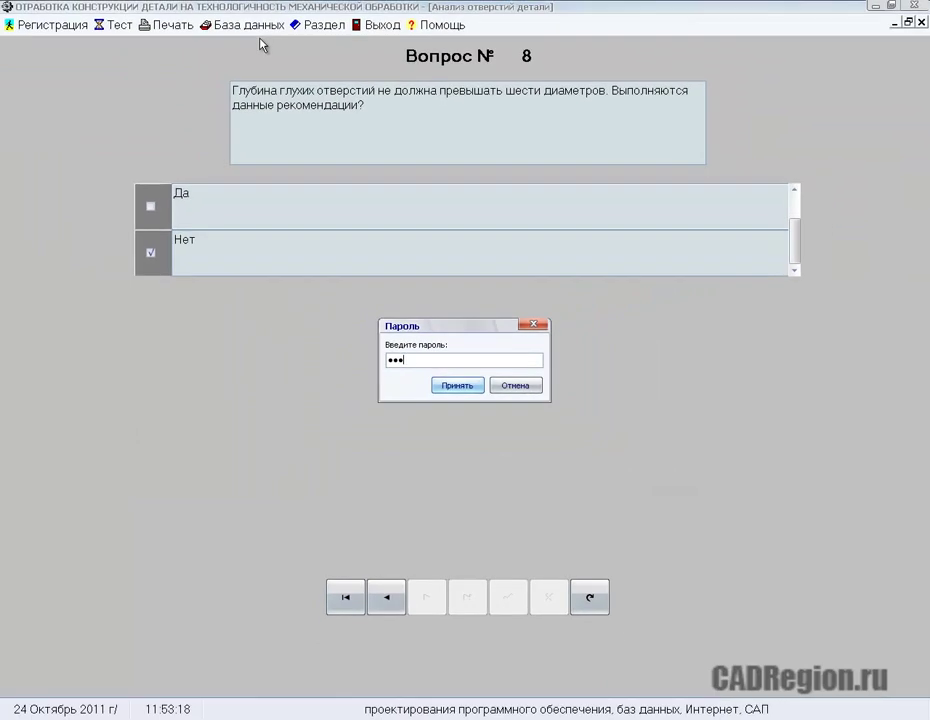
key("BackSpace")
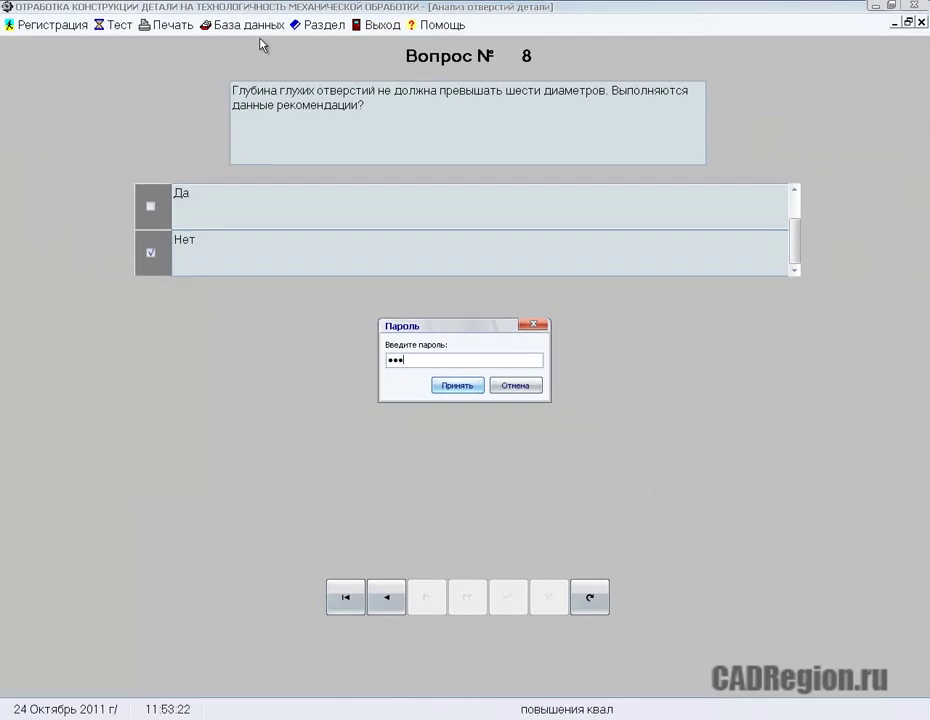
key("Return")
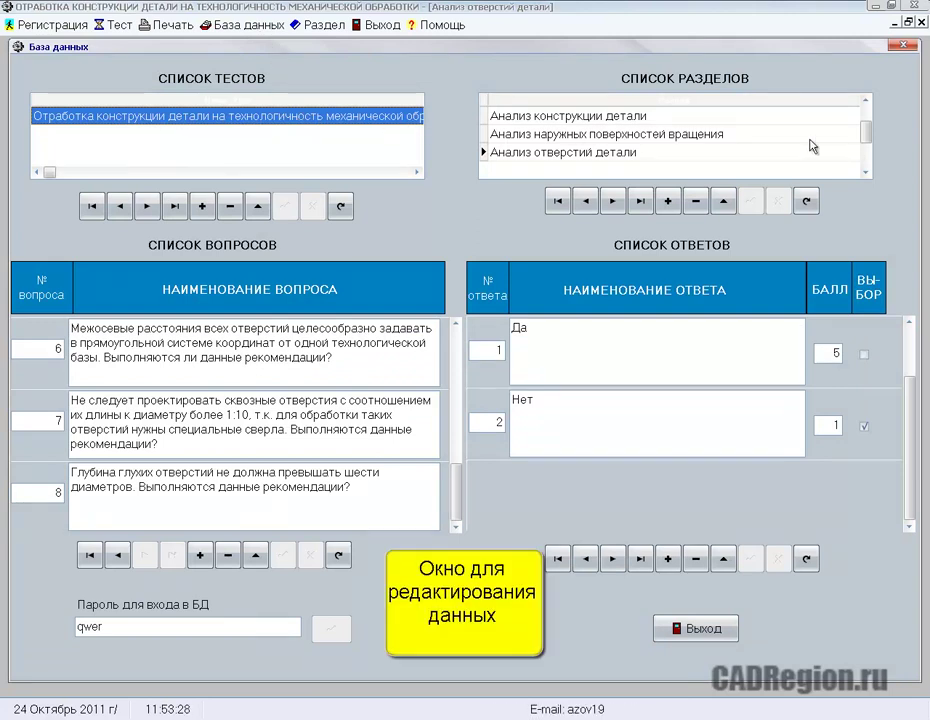
Step: Browse the database questions and answers for «Анализ конструкции детали», «Анализ наружных поверхностей вращения» and «Анализ отверстий детали», and exit the database
left_click(557, 203)
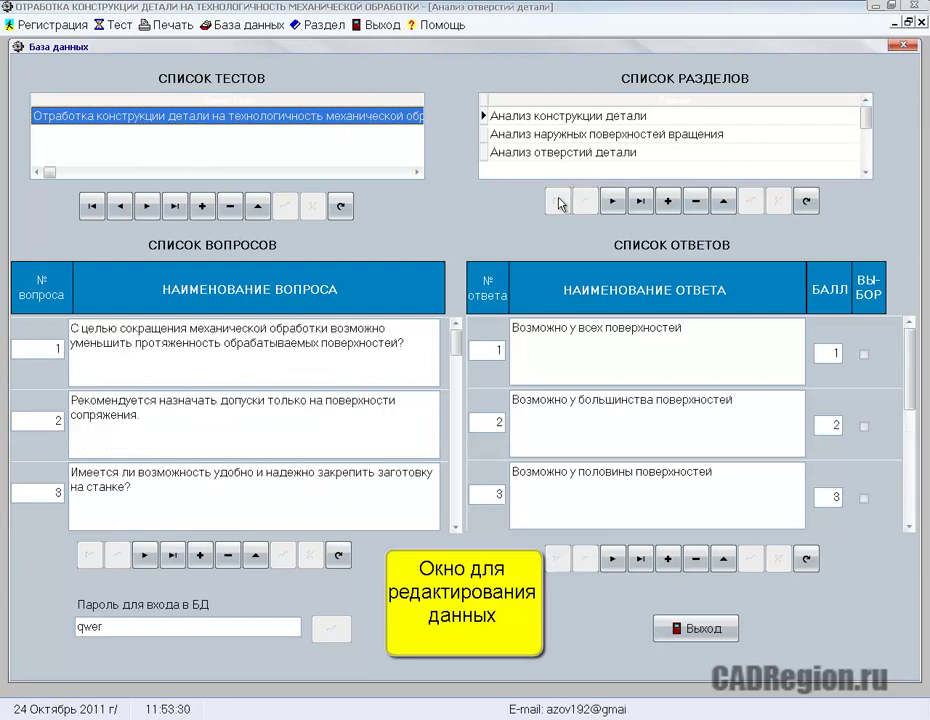
left_click(566, 139)
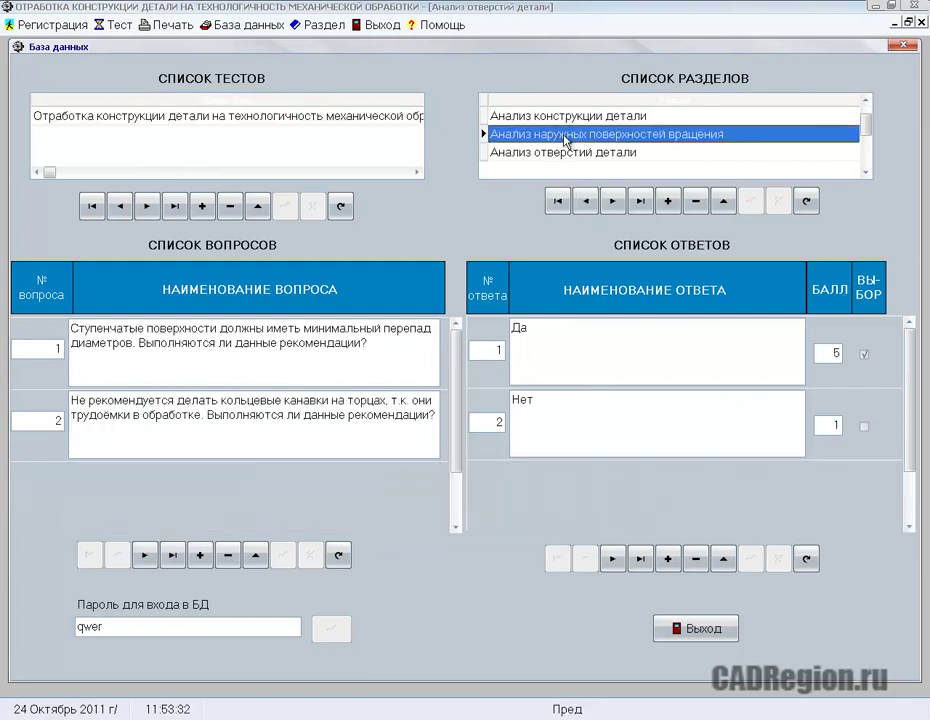
left_click(566, 155)
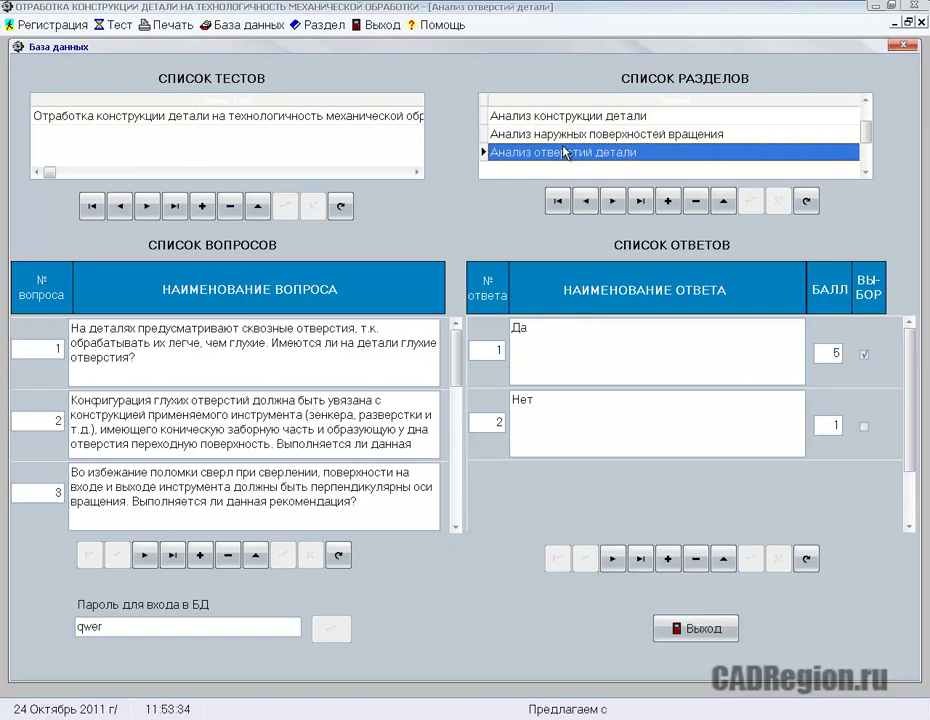
left_click(552, 117)
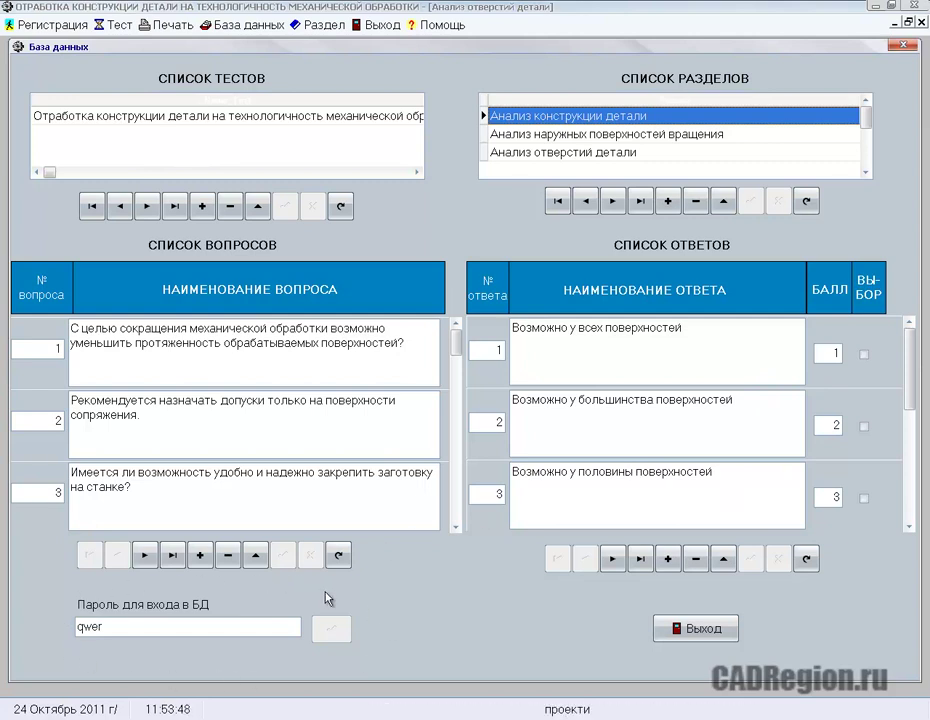
left_click(700, 631)
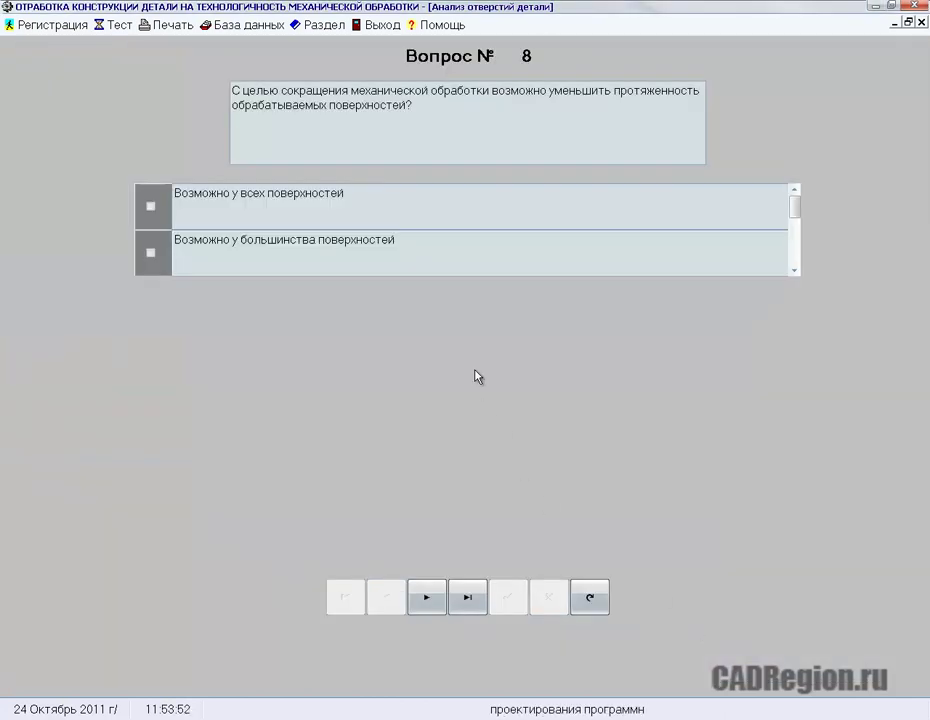
Step: View the program's version and author information and close it
left_click(433, 25)
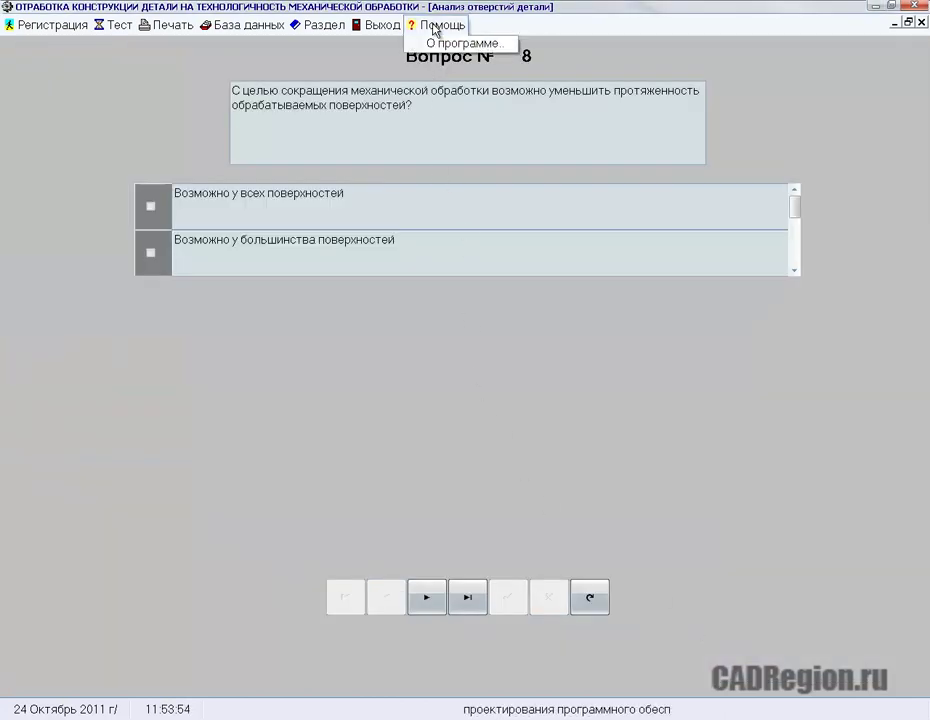
left_click(440, 44)
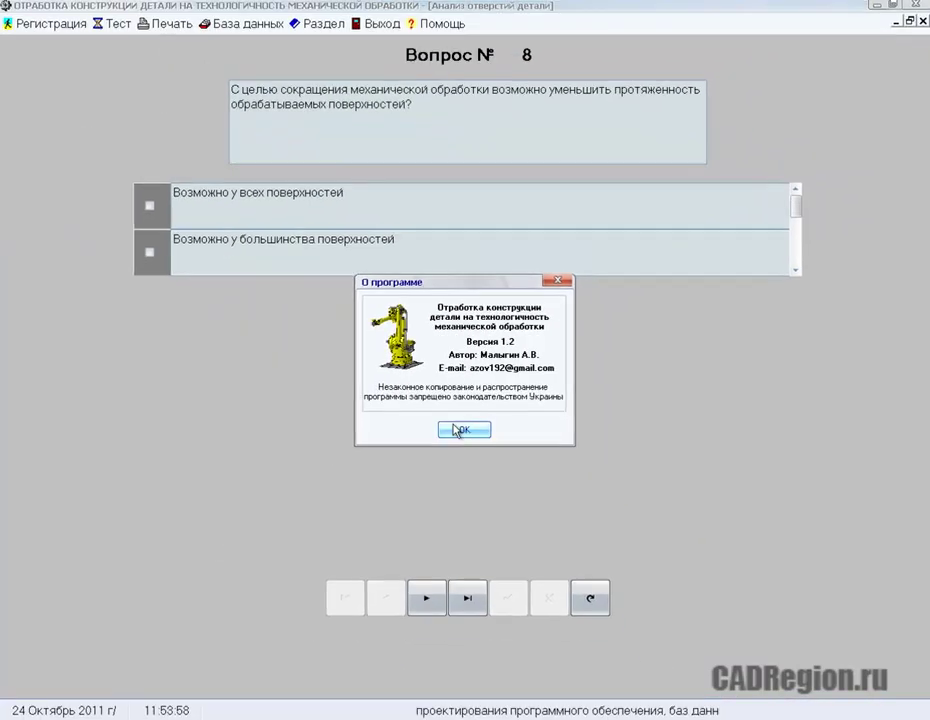
left_click(463, 431)
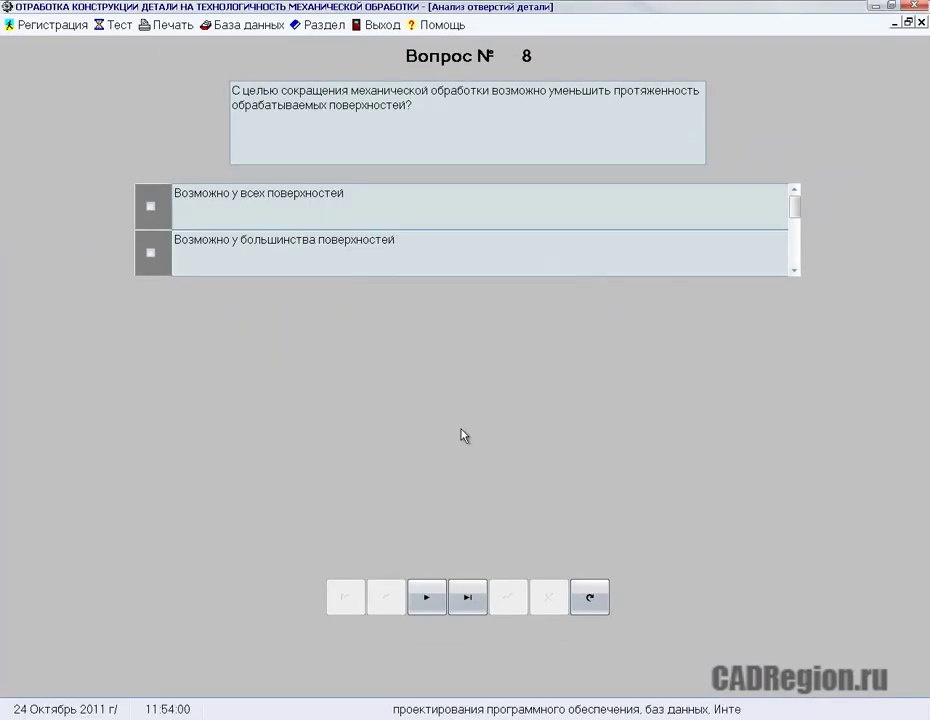